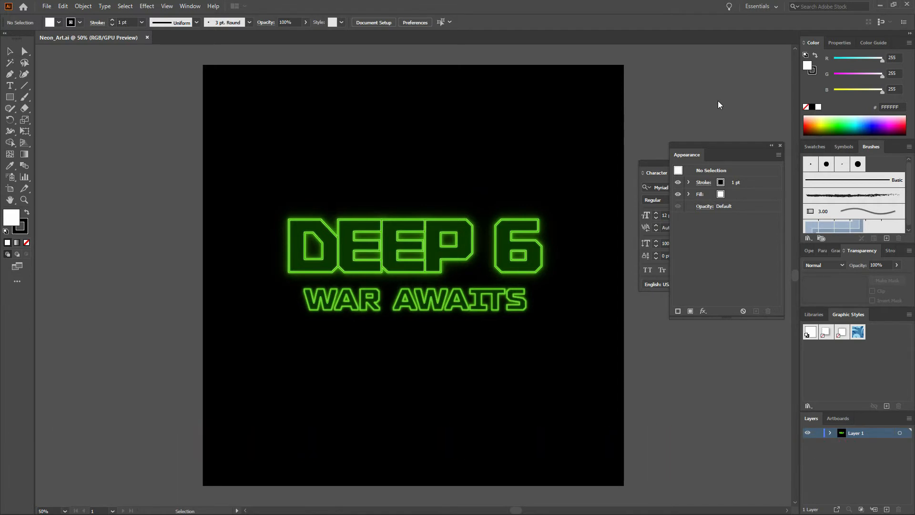
Create a new 1000 x 1000 pt document from the recent custom preset.
key(ctrl+n)
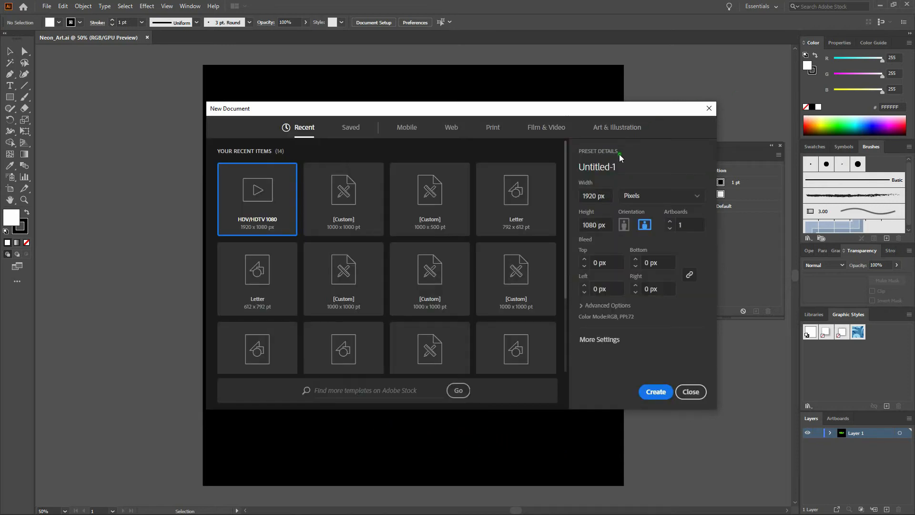
click(351, 224)
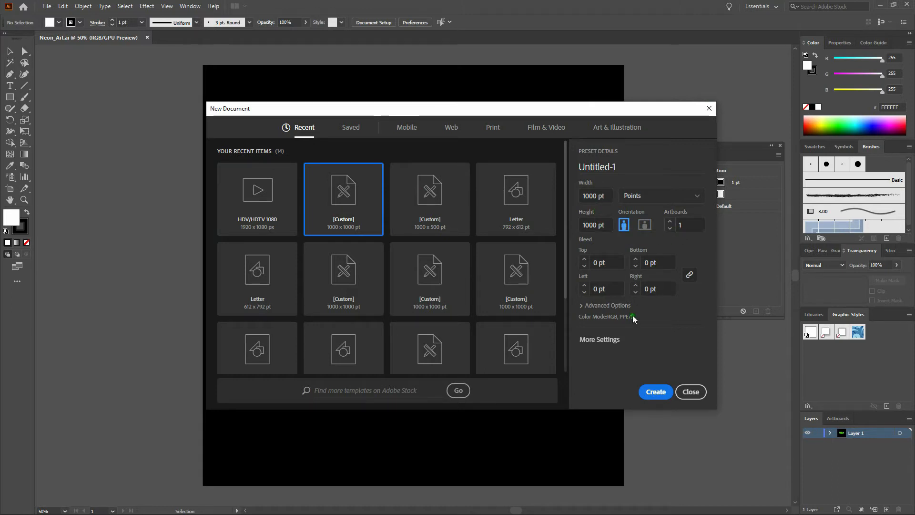
click(656, 394)
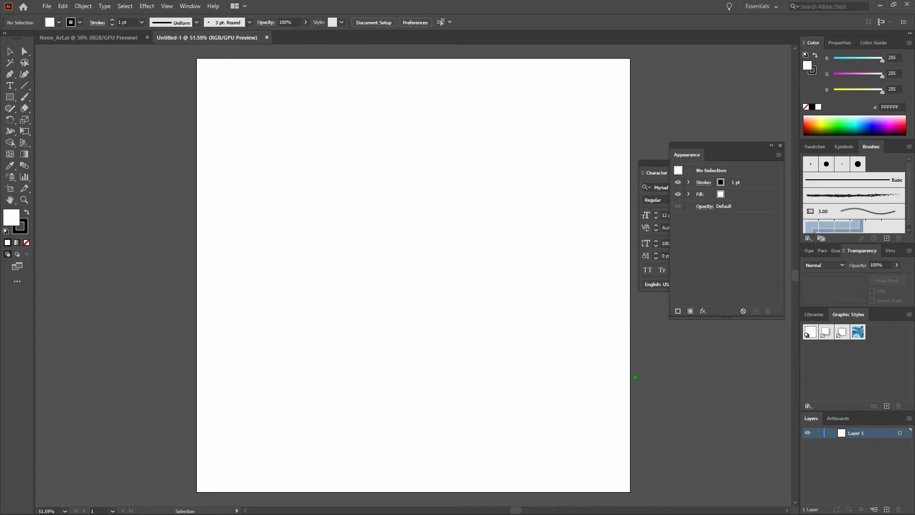
Draw a 1000 x 1000 pt rectangle covering the whole artboard, with a black fill and no stroke.
key(m)
drag(196, 59, 630, 491)
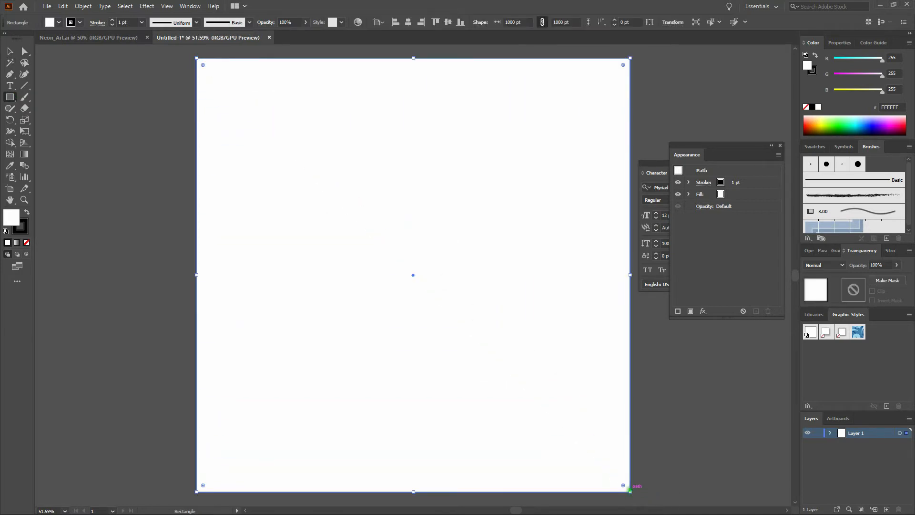
click(26, 211)
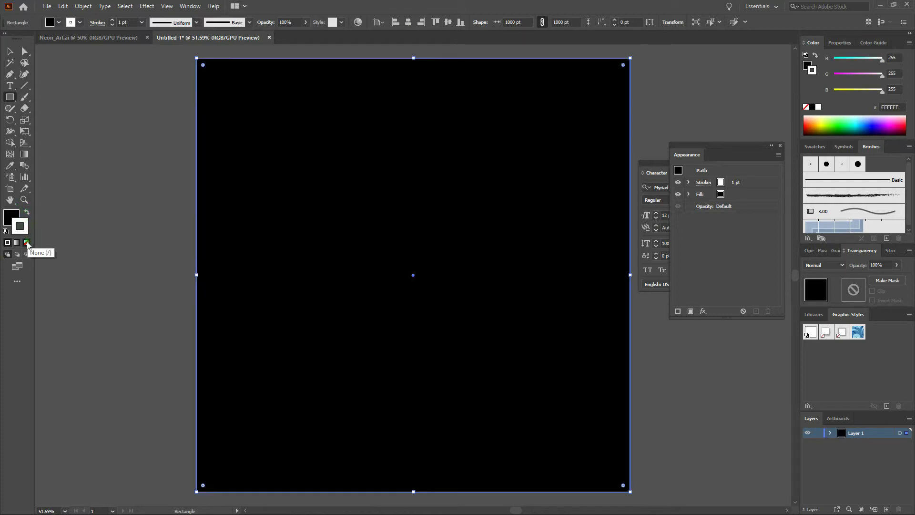
click(27, 243)
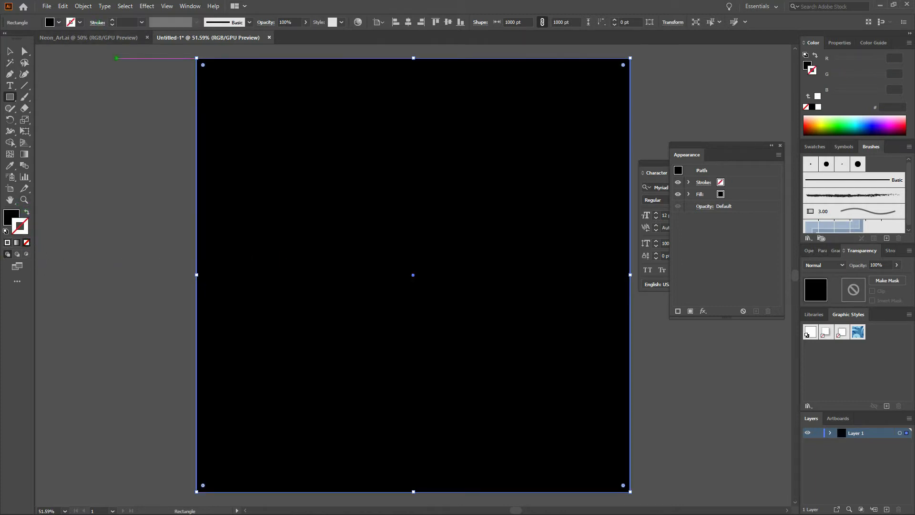
Lock the black background rectangle.
click(81, 5)
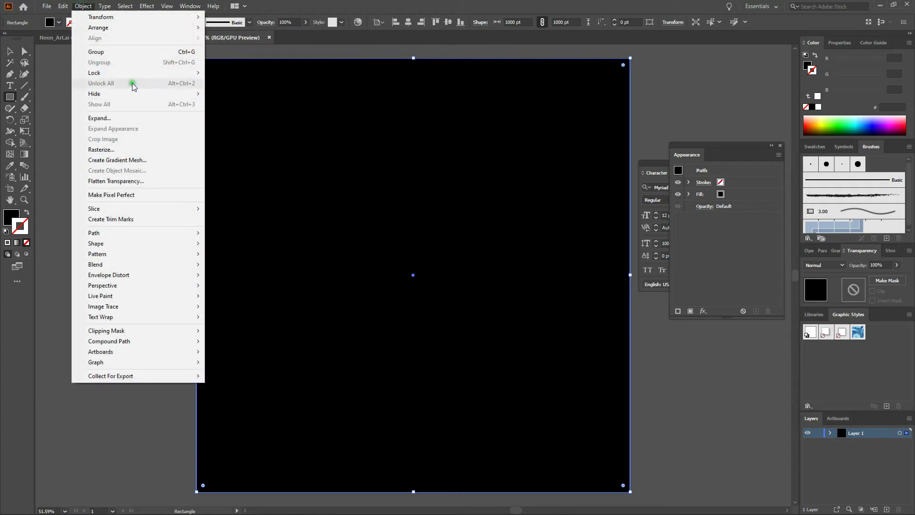
mouse_move(135, 75)
click(219, 72)
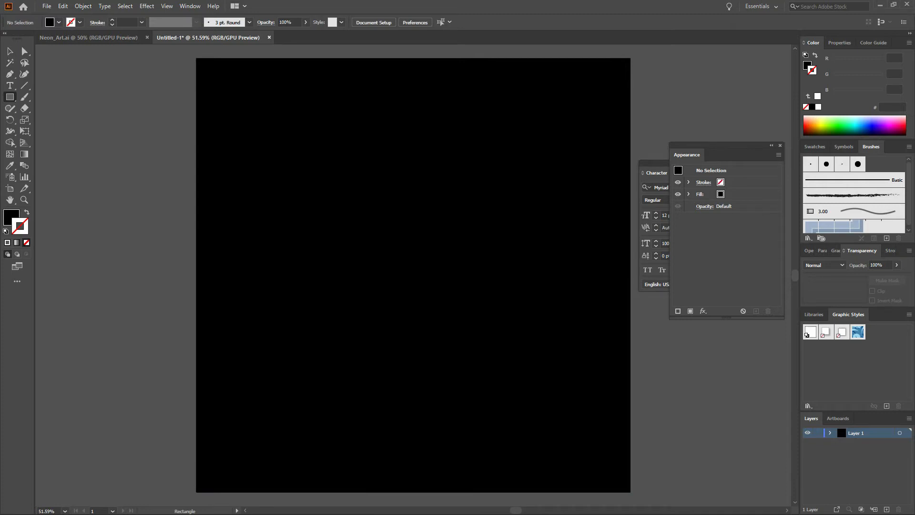
Add the text "Deep 6" on the artboard with a white stroke and no fill.
key(t)
click(393, 236)
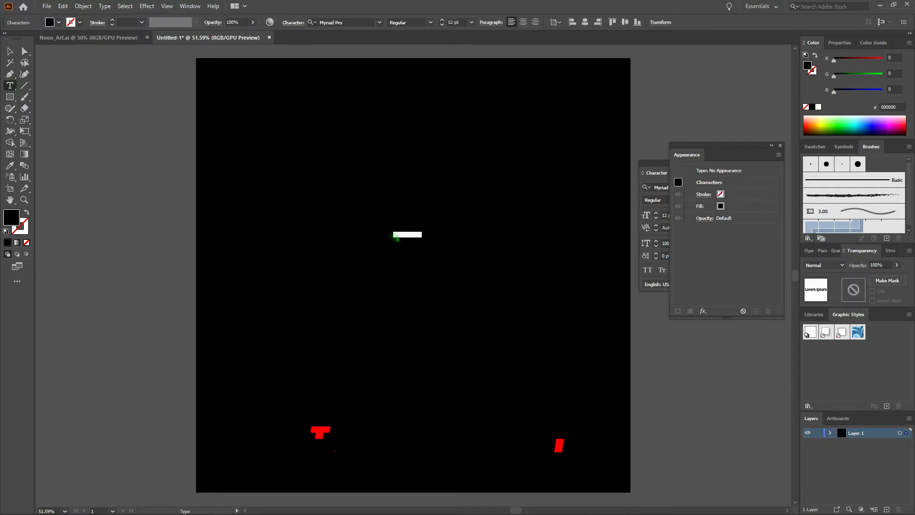
click(6, 230)
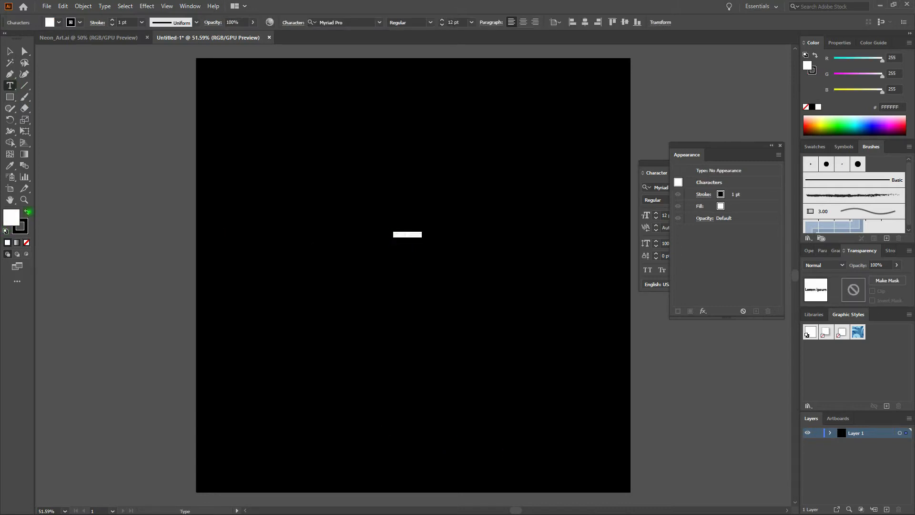
click(26, 212)
click(26, 243)
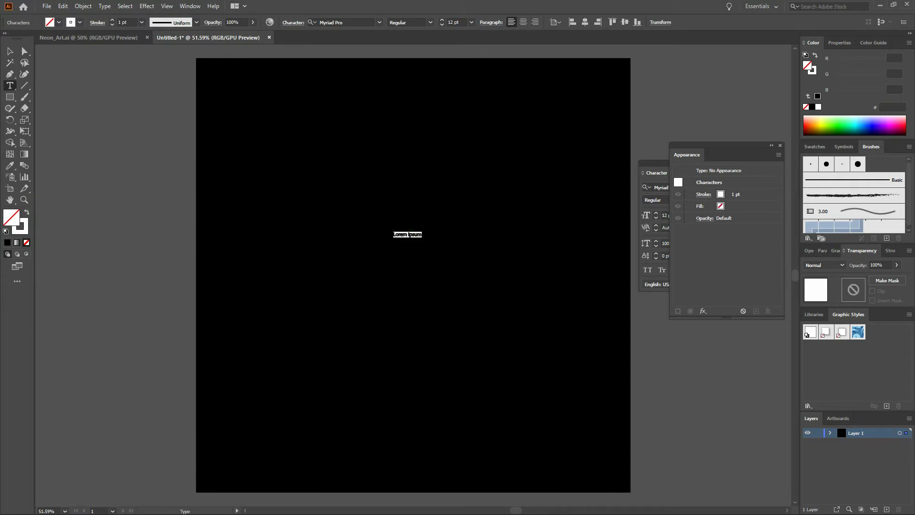
text(Deep 6)
Set the "Deep 6" text to 250 pt and centre-align its paragraph.
key(ctrl+a)
click(455, 22)
text(250)
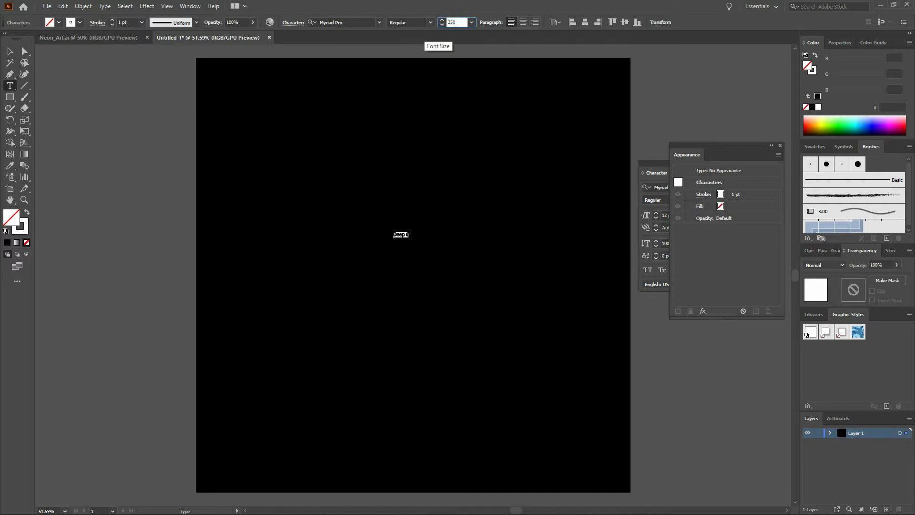
key(Return)
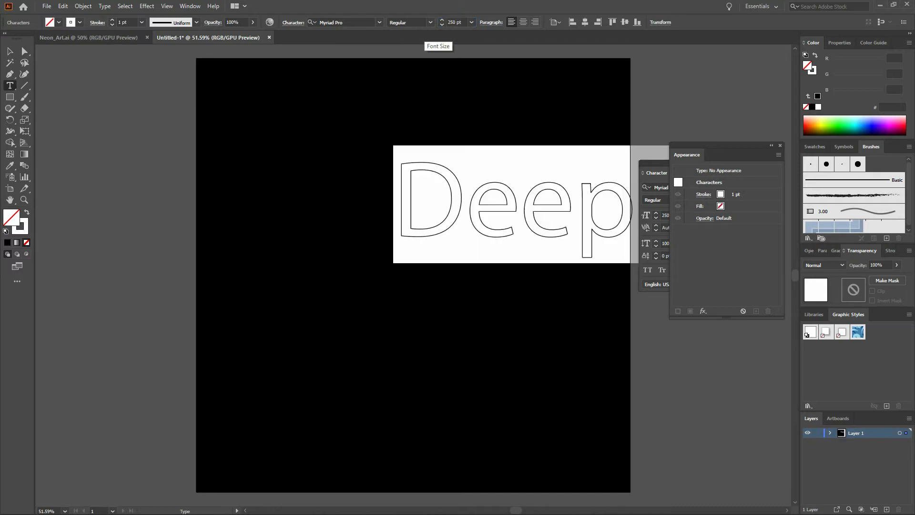
click(523, 23)
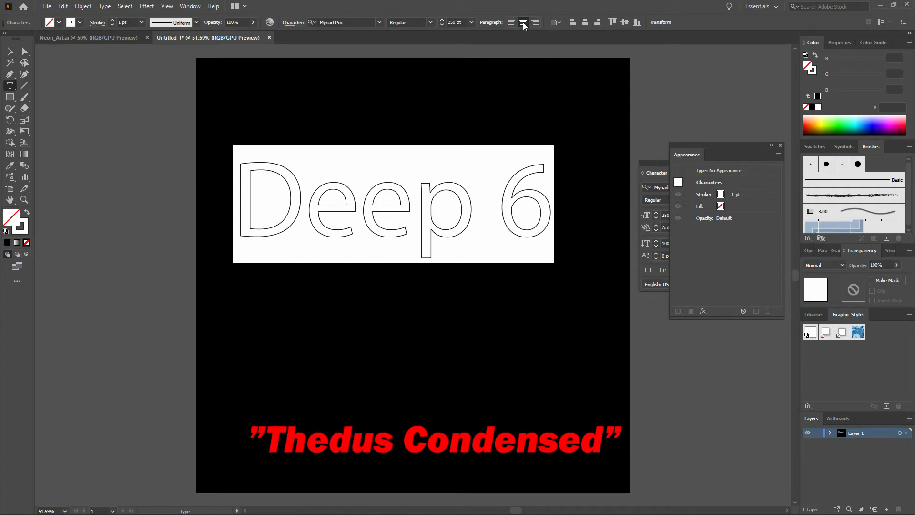
Change the font of the "Deep 6" text to Thedus Condensed.
click(352, 22)
text(thed)
key(Return)
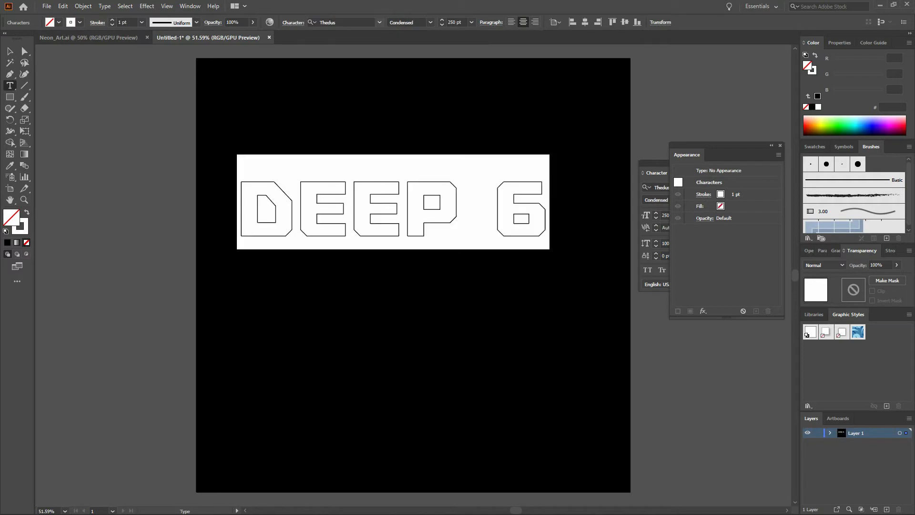
Centre the "Deep 6" text horizontally and vertically on the artboard.
click(10, 53)
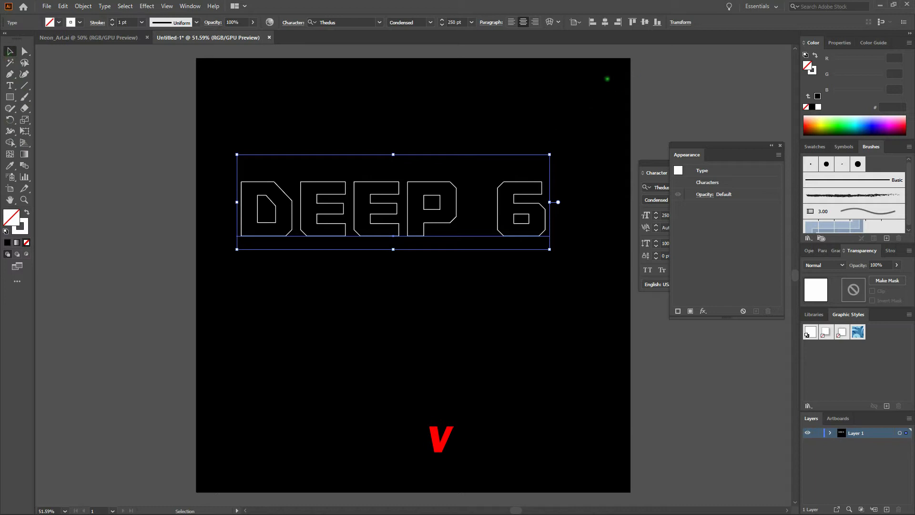
click(605, 22)
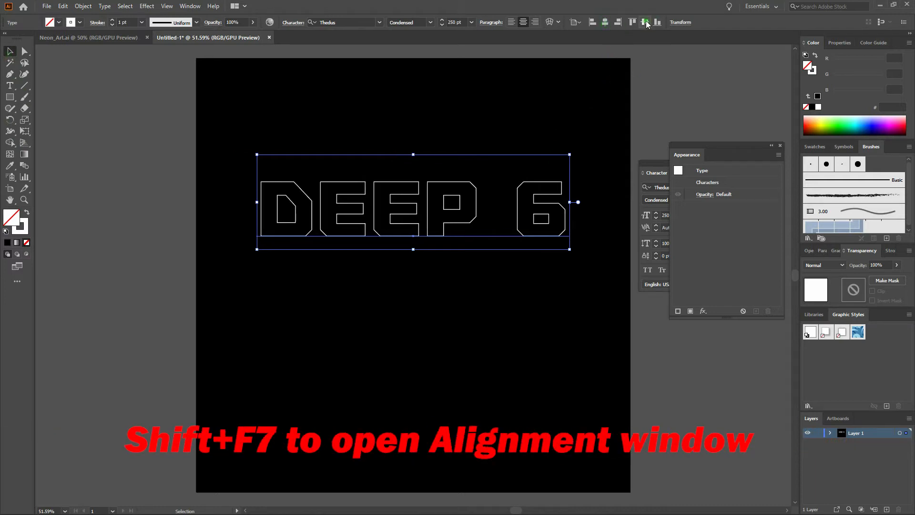
click(646, 23)
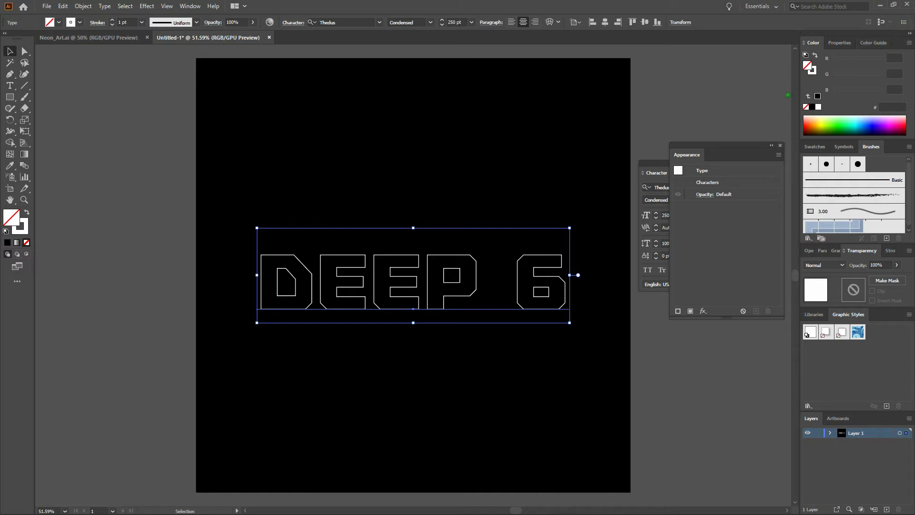
click(780, 146)
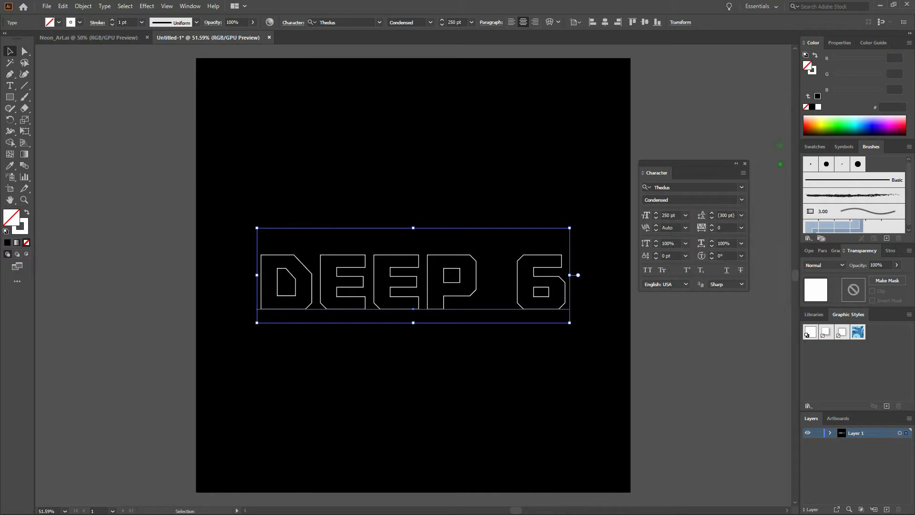
click(190, 6)
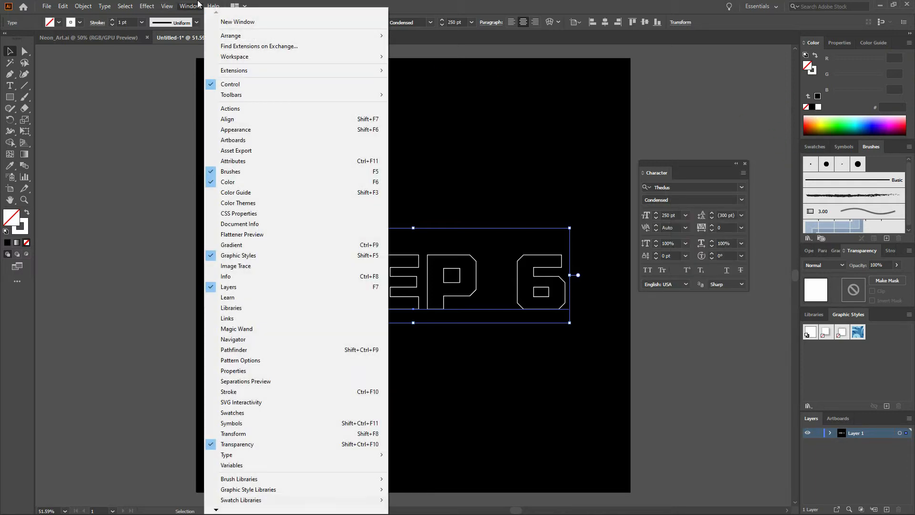
click(244, 130)
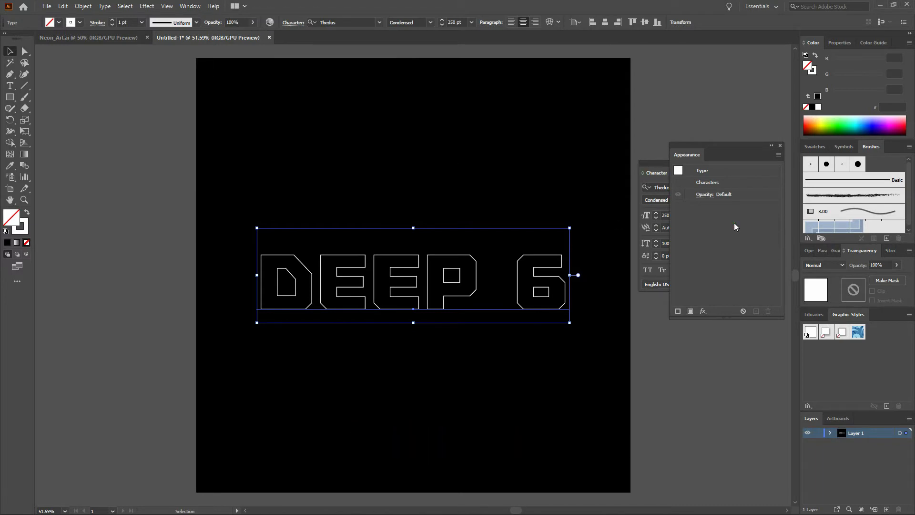
Add a new appearance stroke to the text in near-white F2F2F2 with a weight of 4 pt.
click(678, 310)
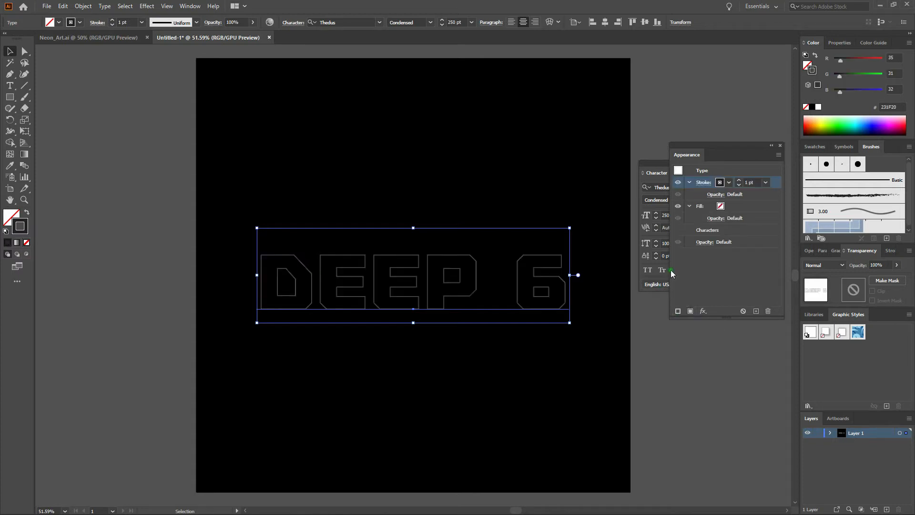
click(720, 183)
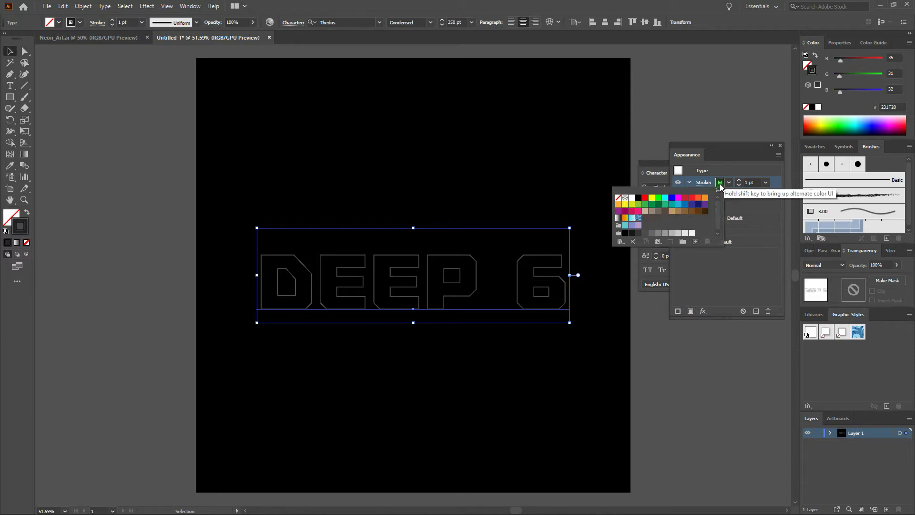
click(691, 232)
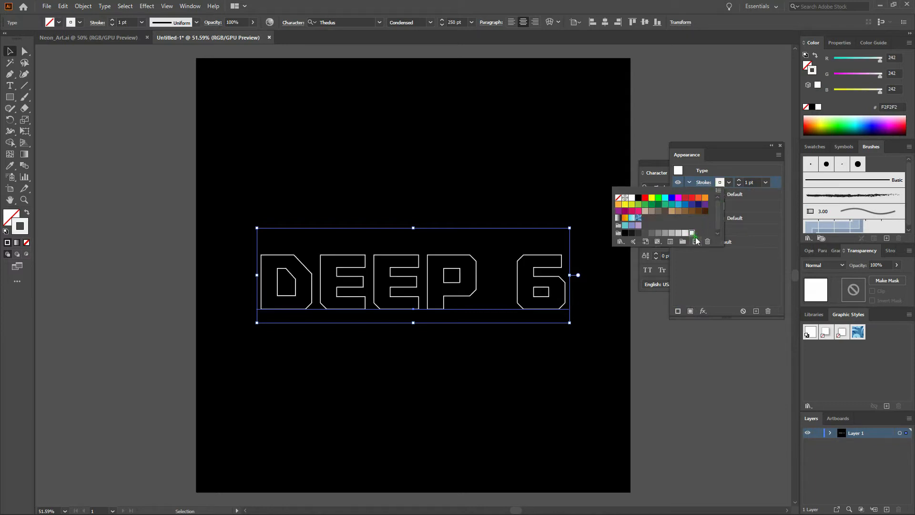
click(740, 181)
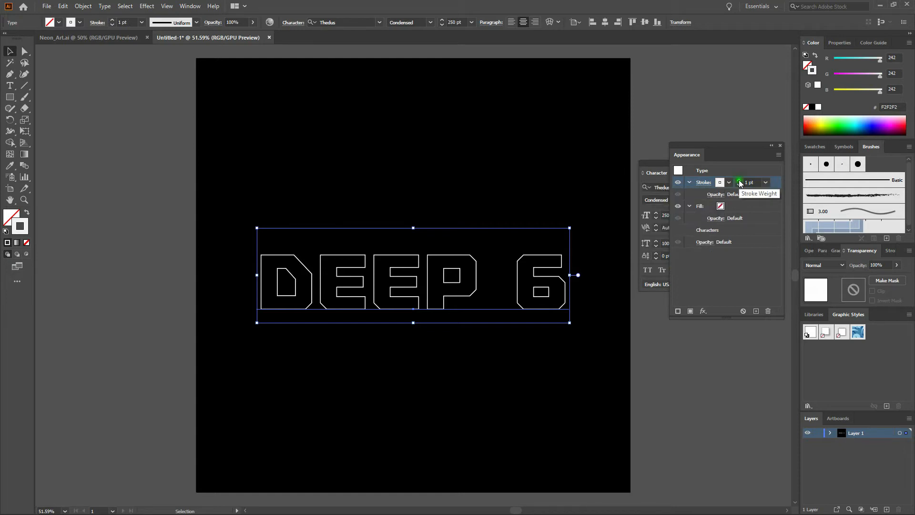
click(740, 181)
click(740, 182)
click(740, 181)
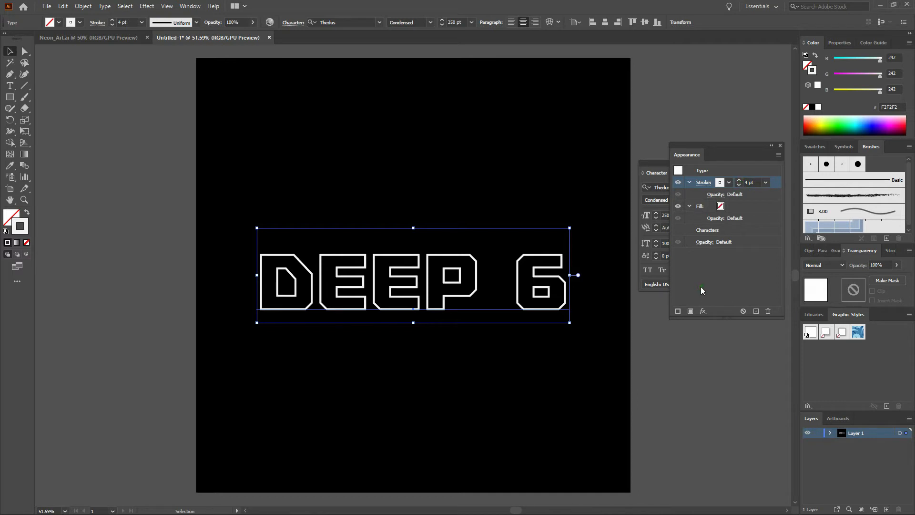
Add a second stroke to the text and colour the lower one green with hex 49c900.
click(679, 311)
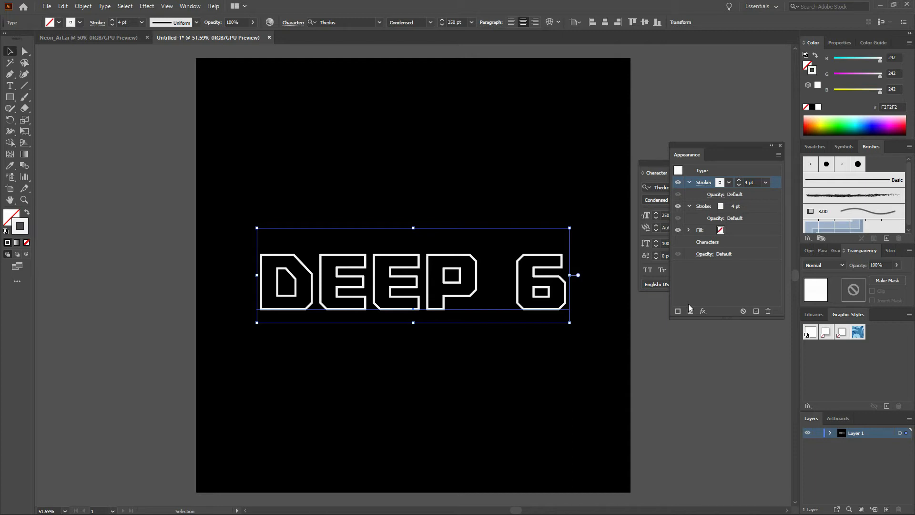
click(757, 206)
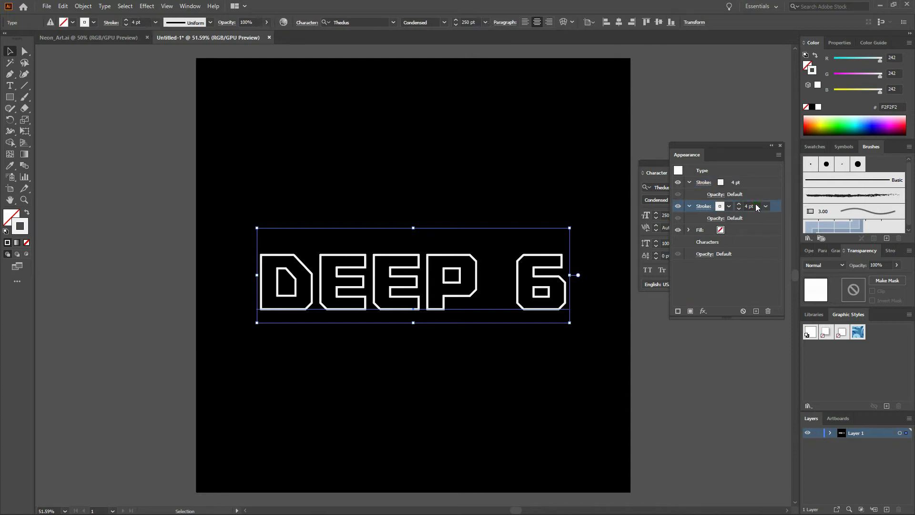
shift+click(722, 207)
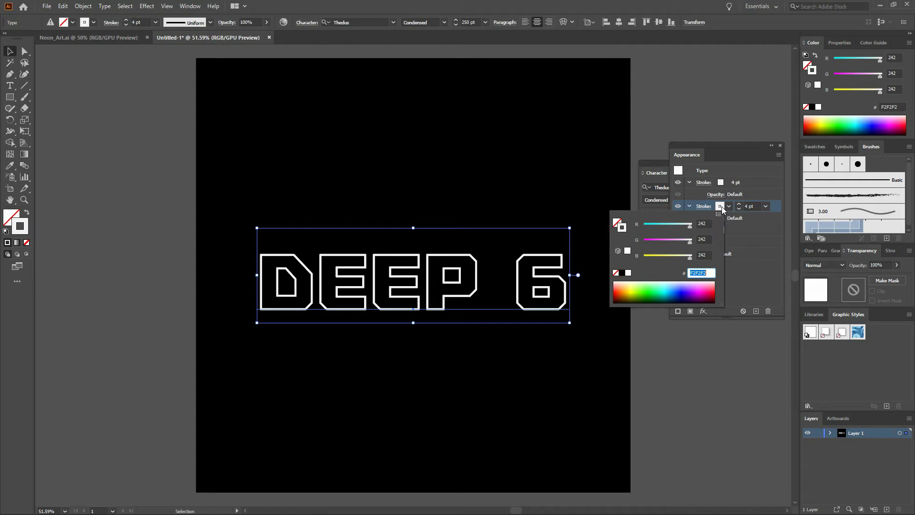
text(45)
text(c900)
key(Return)
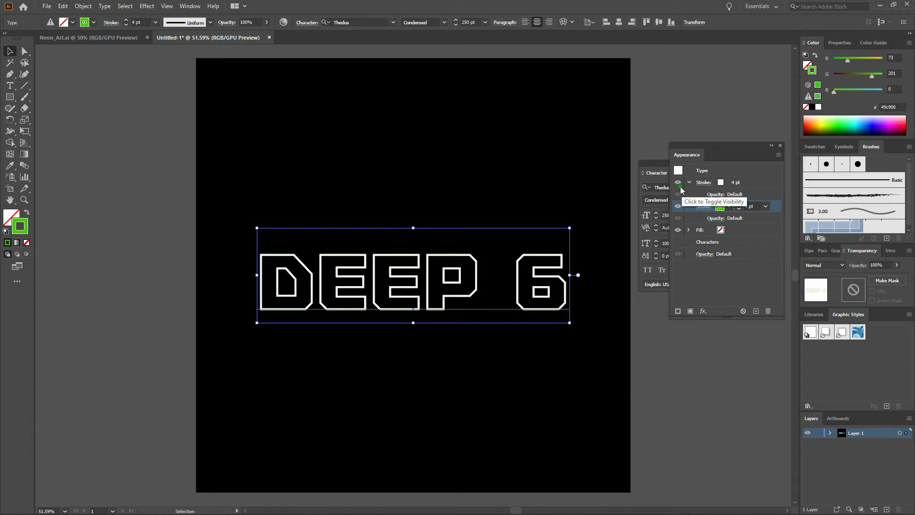
Hide the near-white stroke and create four duplicates of the 4 pt green stroke.
click(680, 185)
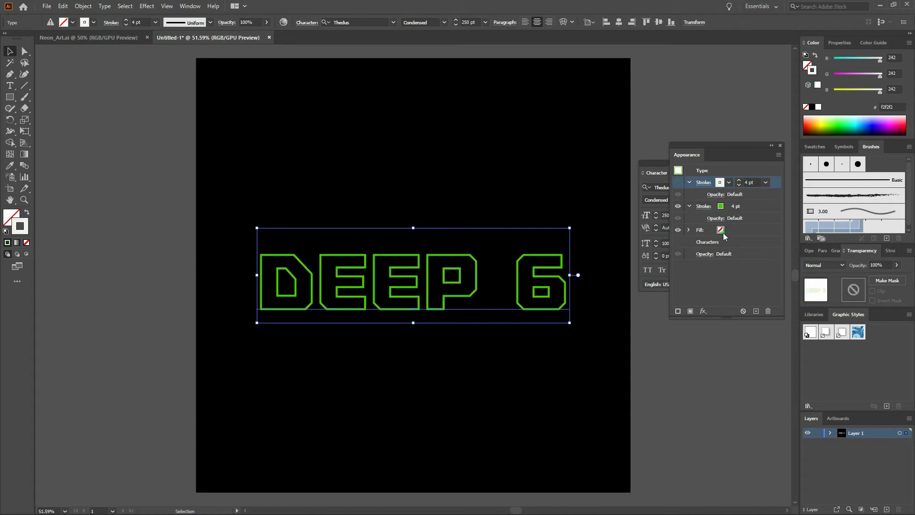
click(771, 207)
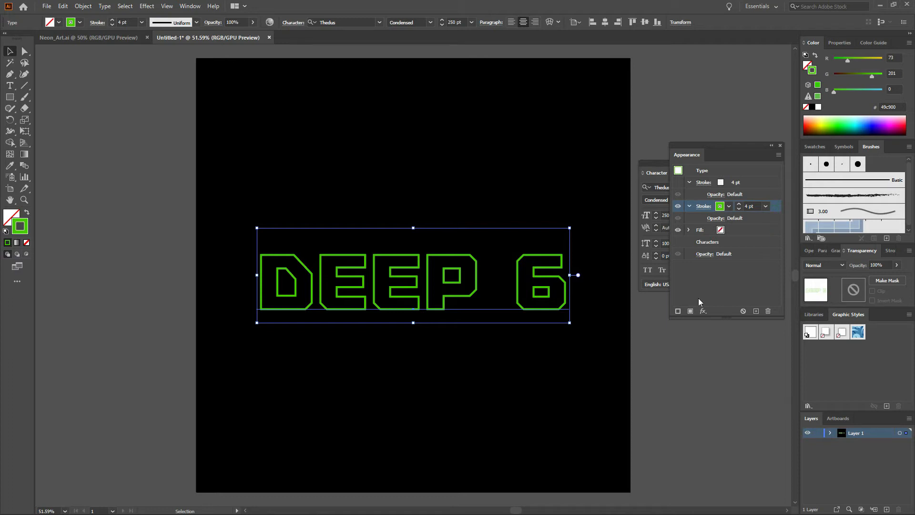
click(679, 310)
click(679, 310)
click(680, 310)
click(680, 310)
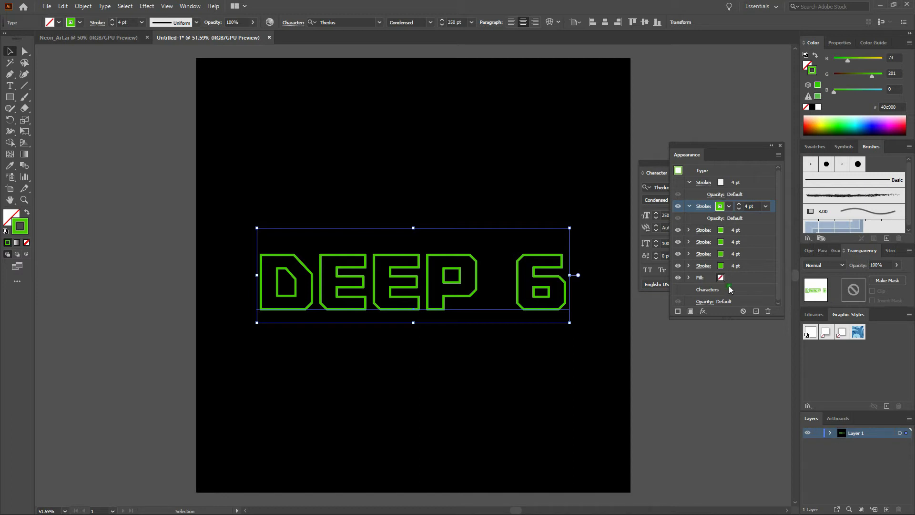
Apply a Gaussian Blur with a 2-pixel radius to the uppermost green stroke of the text.
click(704, 311)
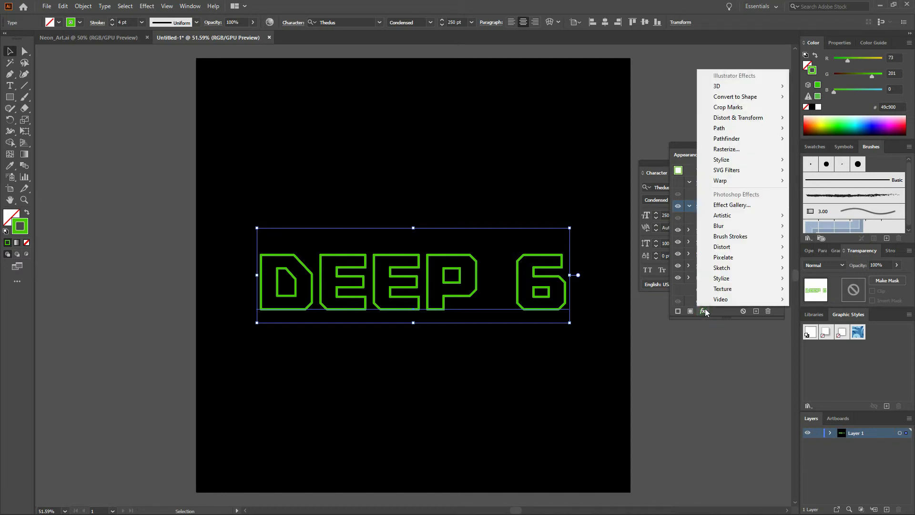
click(747, 230)
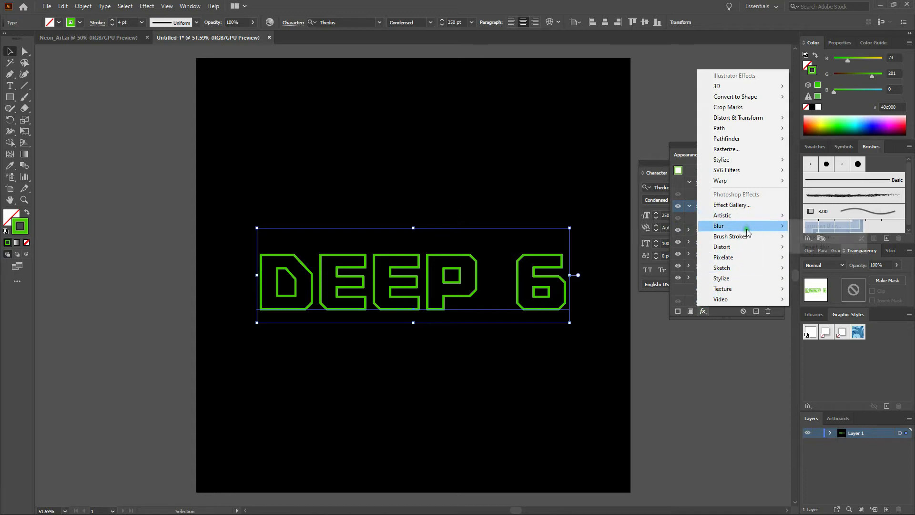
click(812, 227)
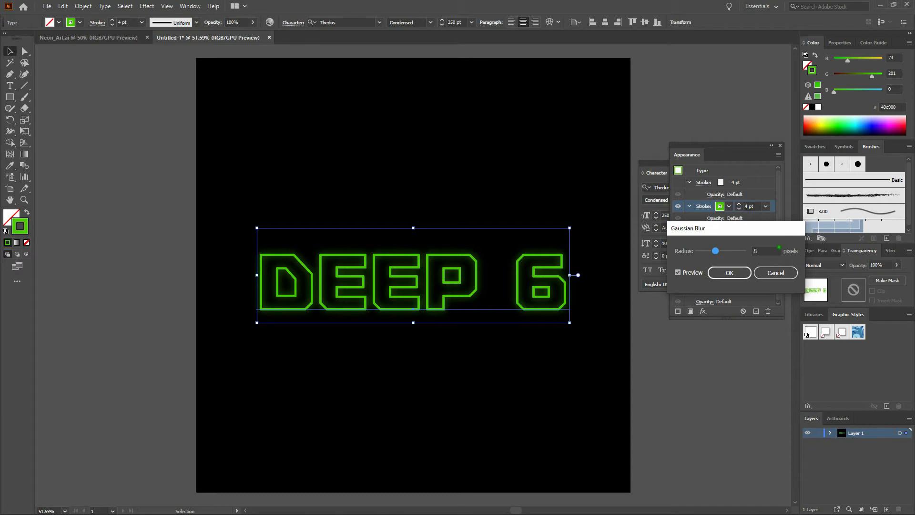
drag(775, 251, 755, 253)
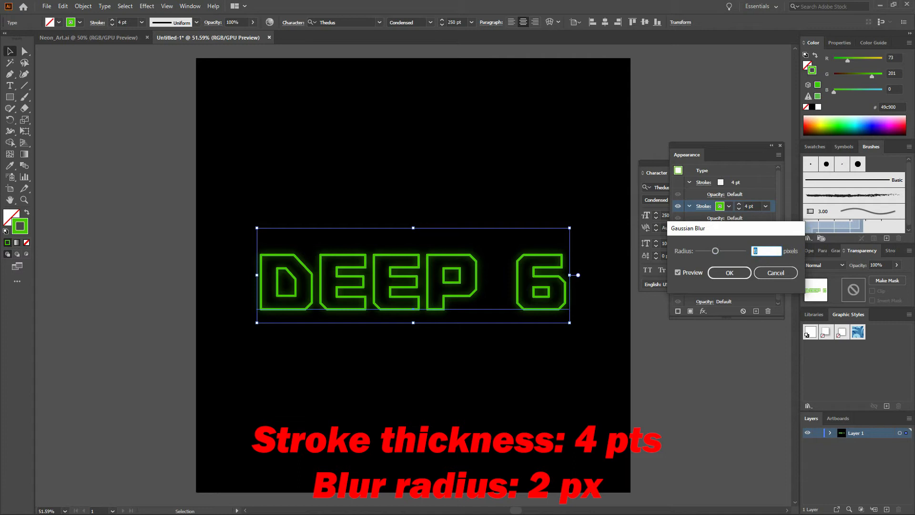
text(2)
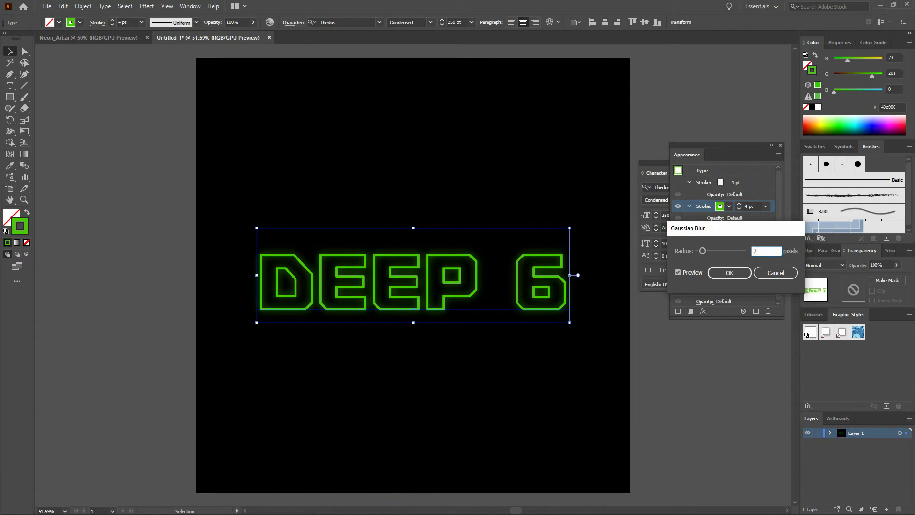
key(Return)
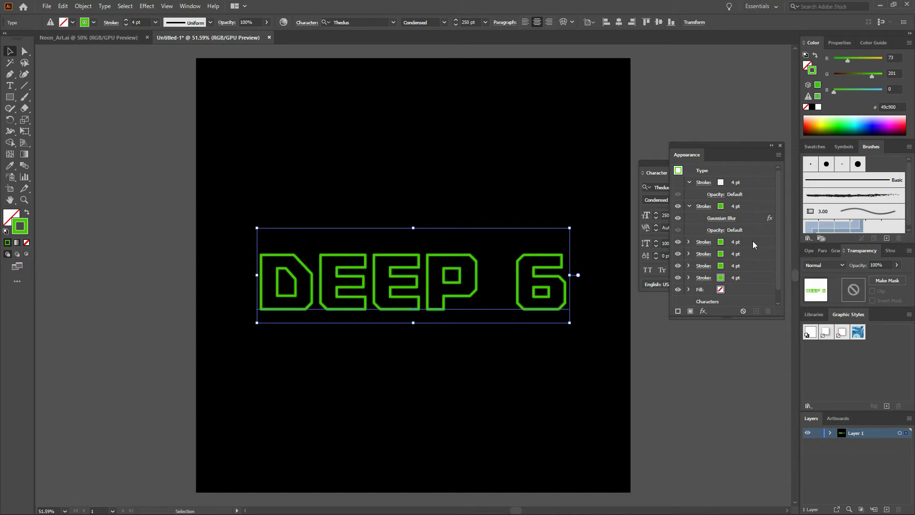
Apply a Gaussian Blur with a 4-pixel radius to the second green stroke.
click(754, 241)
click(703, 311)
click(741, 226)
click(825, 225)
double_click(756, 251)
text(4)
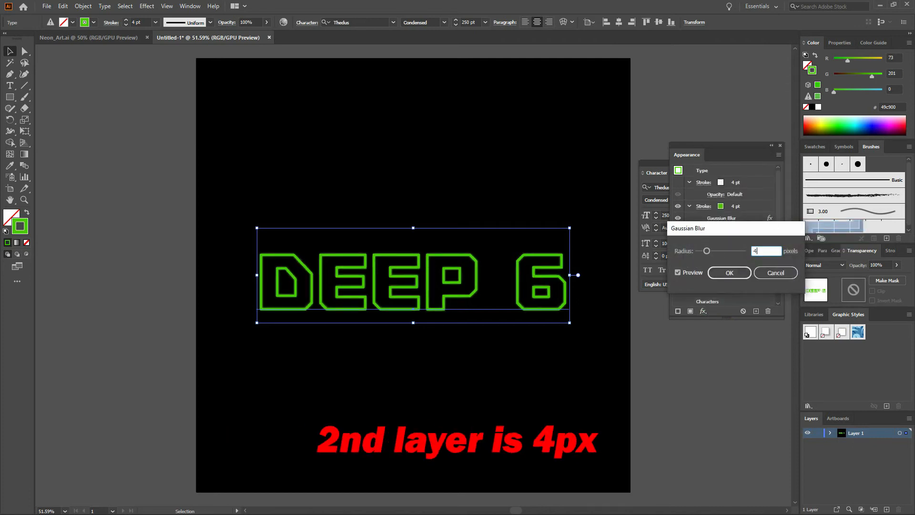
key(Return)
Apply a Gaussian Blur with an 8-pixel radius to the third green stroke.
click(754, 254)
click(704, 310)
mouse_move(757, 226)
click(824, 226)
text(8)
key(Return)
Apply a Gaussian Blur with a 16-pixel radius to the fourth green stroke.
click(740, 265)
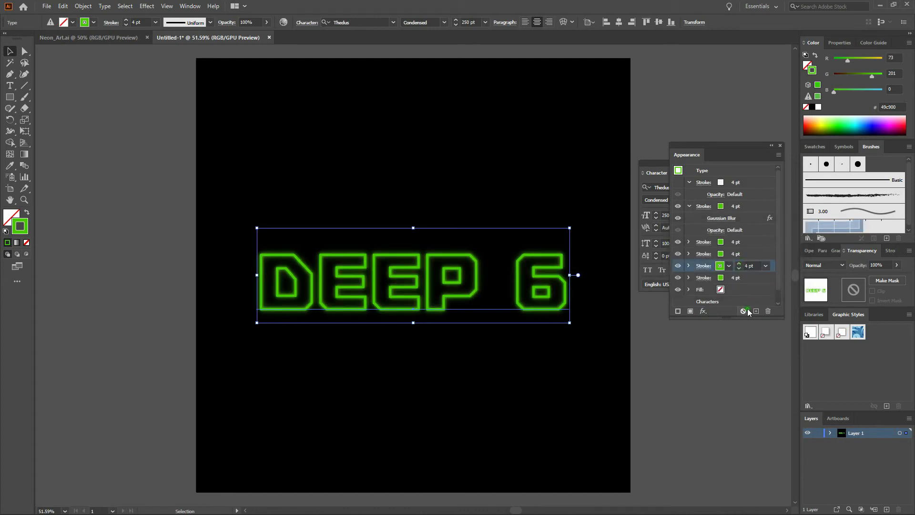
click(703, 311)
mouse_move(758, 226)
click(805, 228)
text(16)
key(Return)
Apply a Gaussian Blur with a 32-pixel radius to the fifth, lowest green stroke.
click(751, 279)
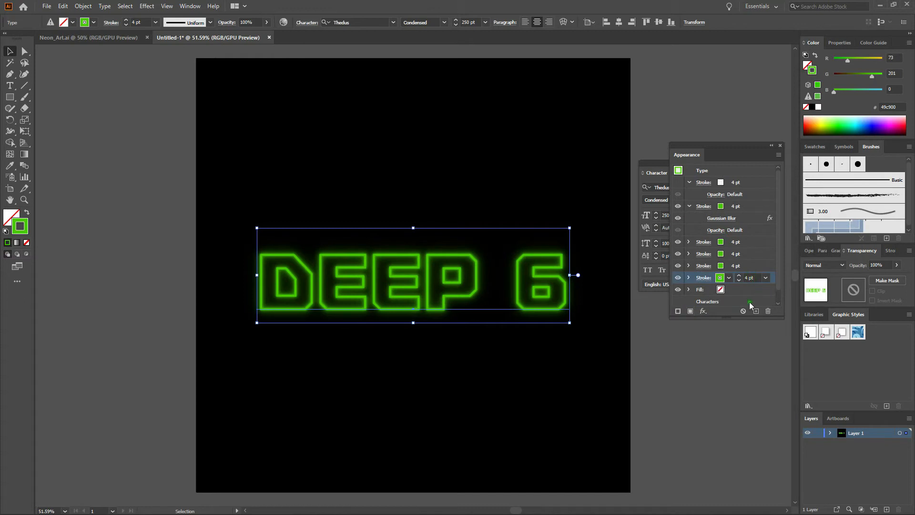
click(704, 311)
mouse_move(758, 226)
click(799, 227)
text(32)
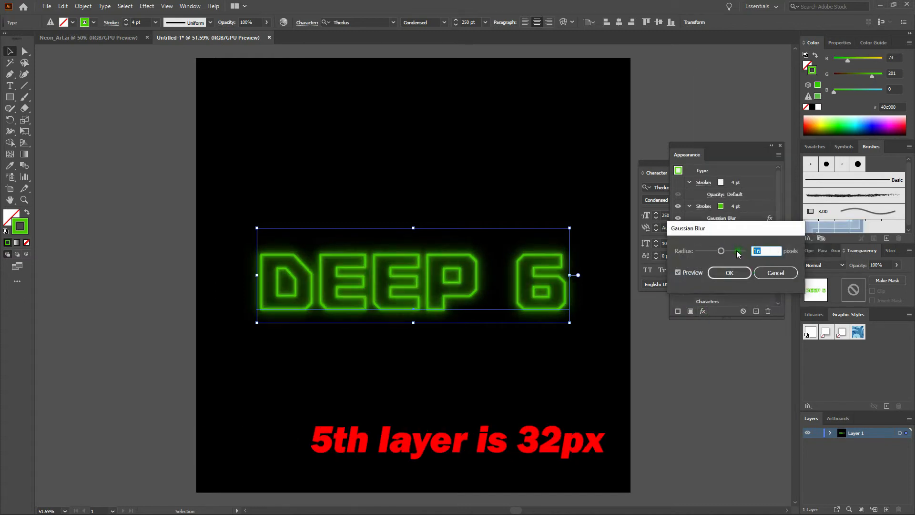
key(Return)
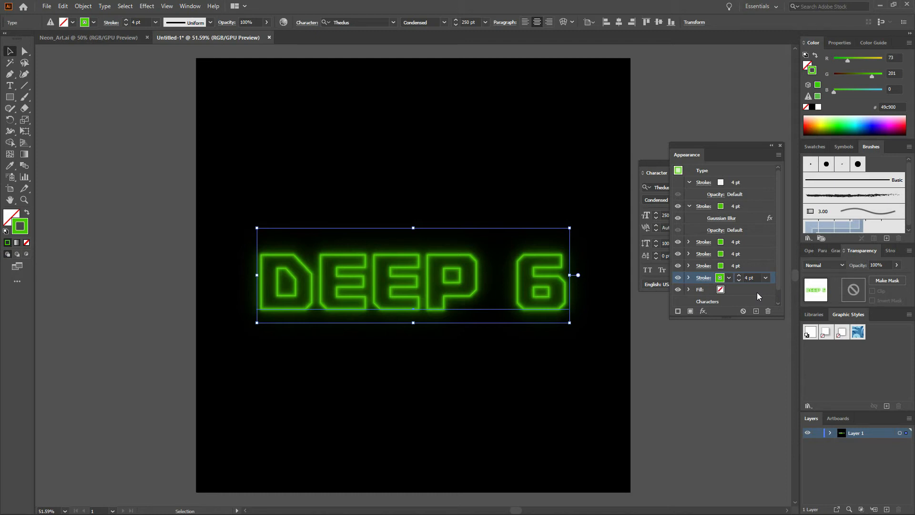
Show the near-white stroke again and set its opacity to 75%.
click(678, 183)
click(751, 194)
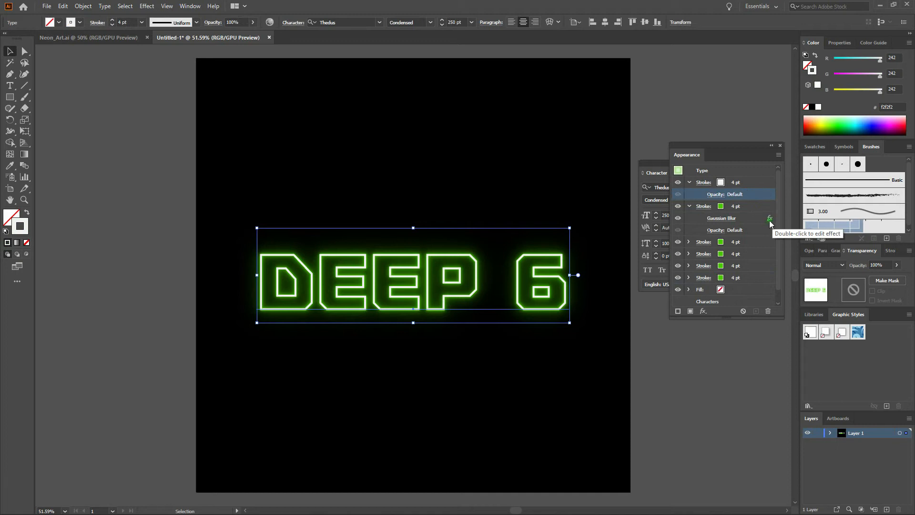
click(717, 194)
text(75)
key(Return)
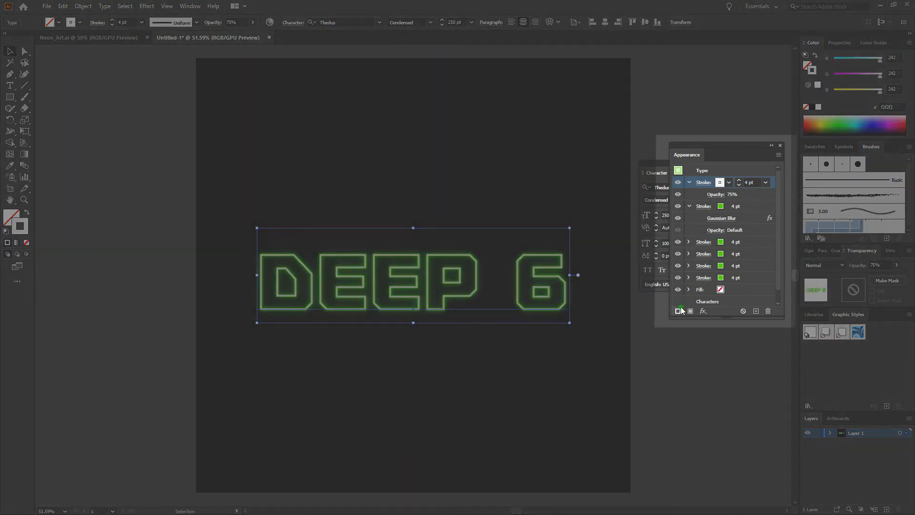
Add another near-white stroke below the 75% one, and set the upper stroke to 2 pt weight and 100% opacity.
click(677, 310)
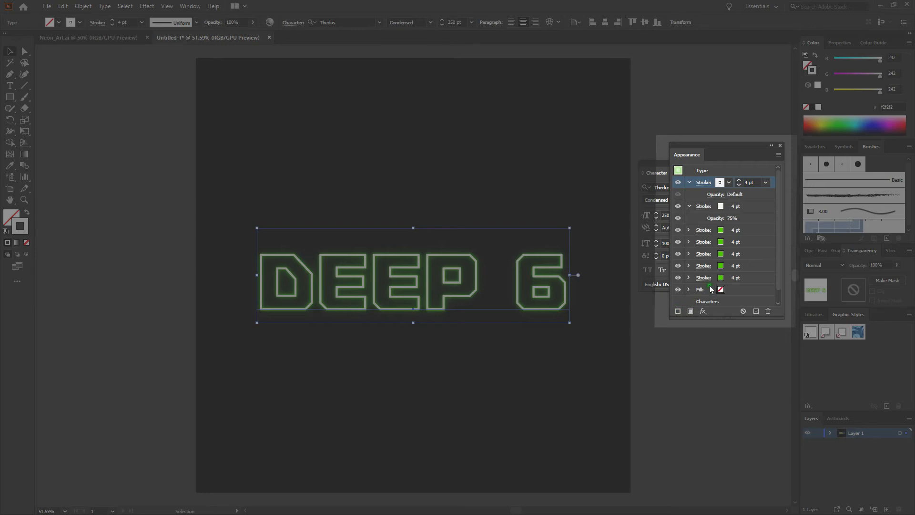
drag(752, 206, 751, 180)
click(732, 197)
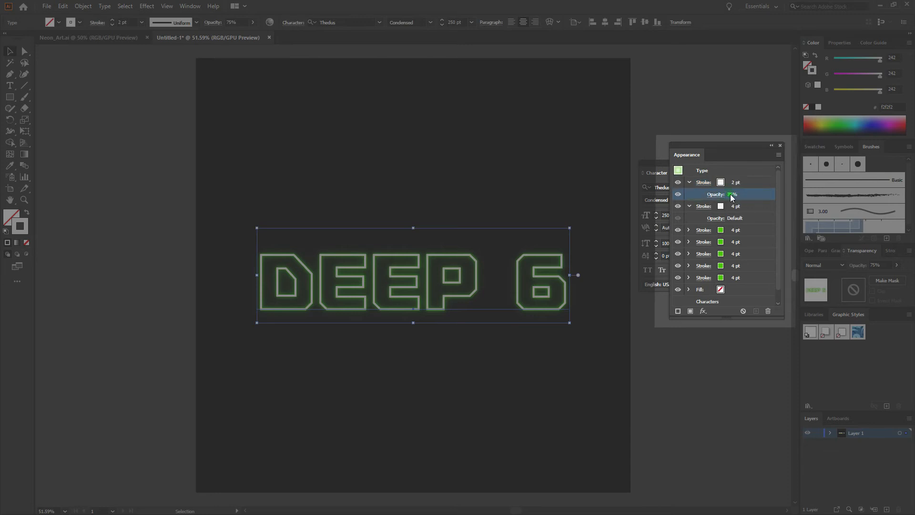
click(732, 195)
text(100)
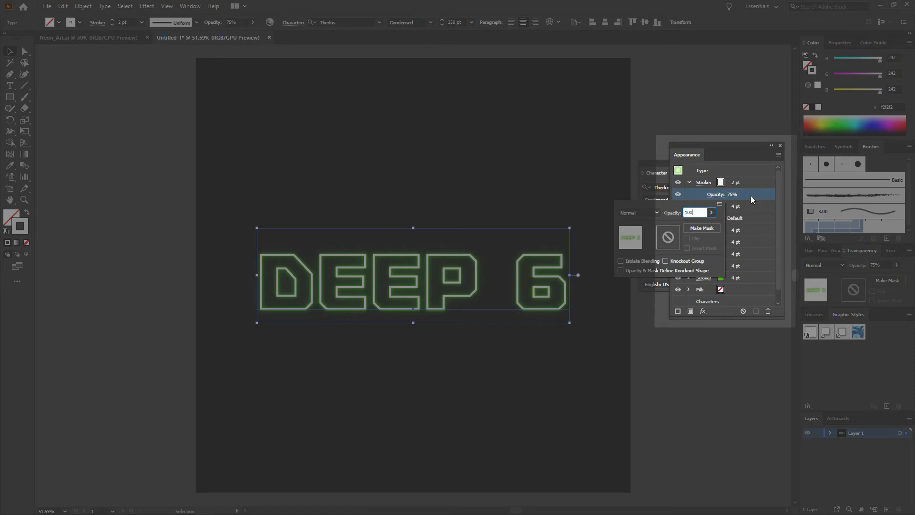
key(Return)
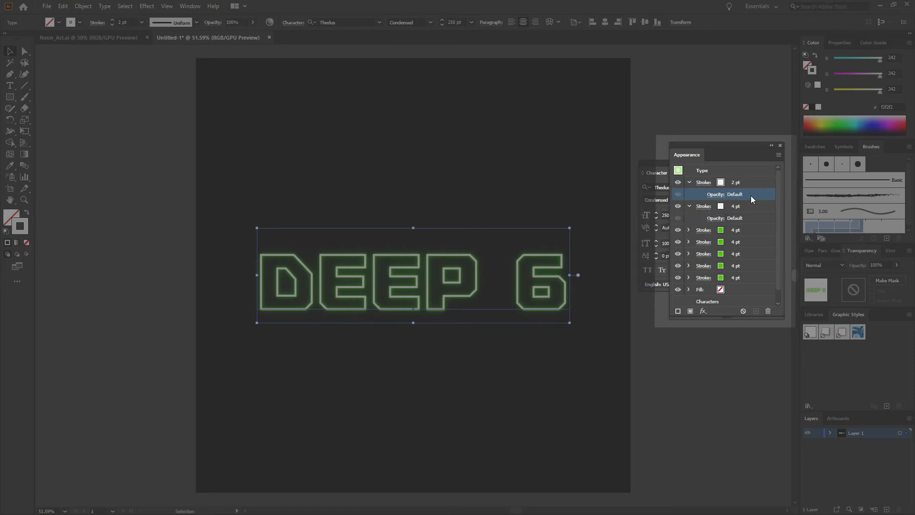
Colour the 2 pt top stroke green with hex 49c900.
click(724, 181)
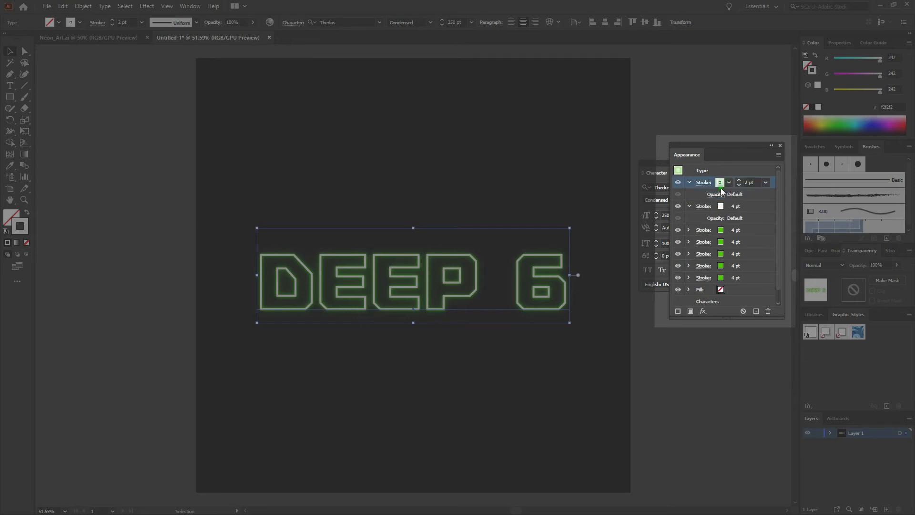
shift+click(721, 184)
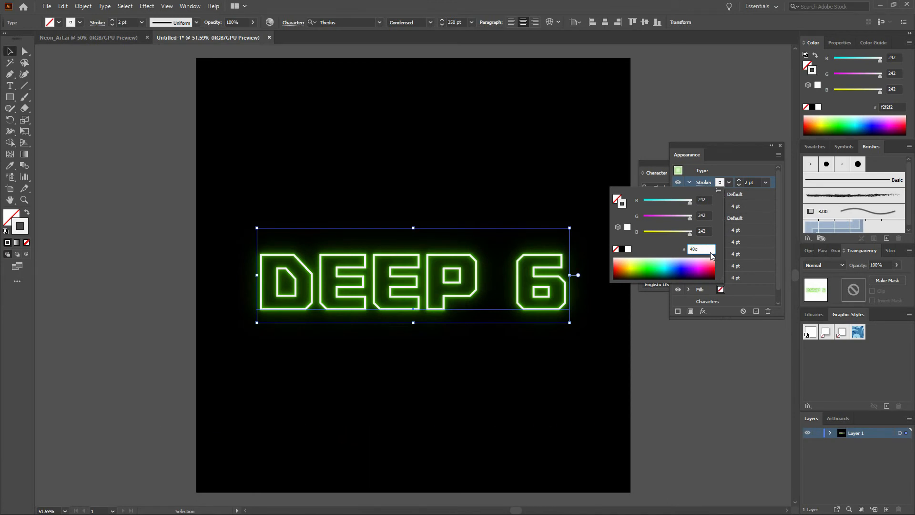
key(Return)
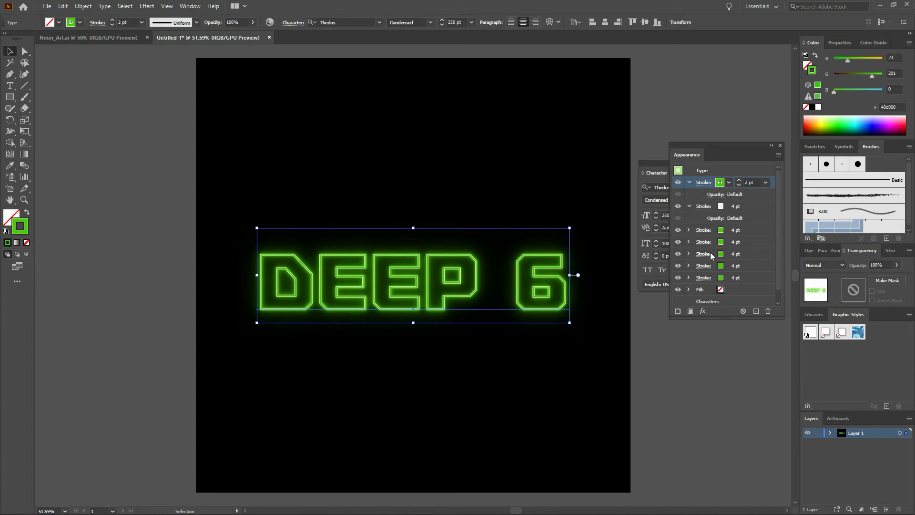
Add a new fill to the text and colour it dark green with hex 072a00.
click(691, 311)
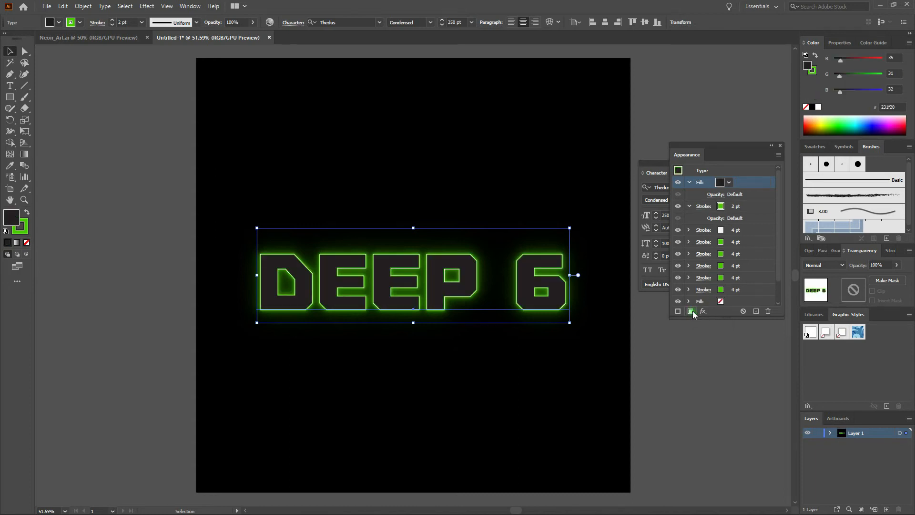
shift+click(721, 184)
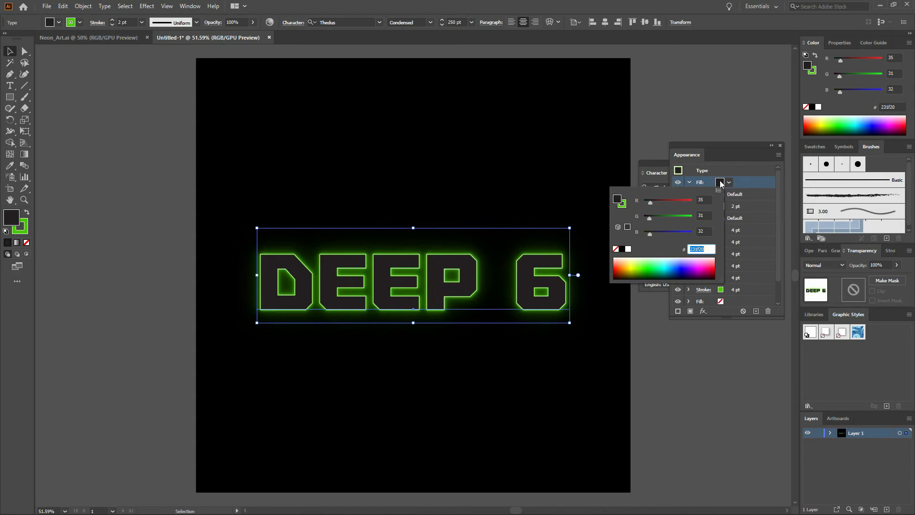
text(072a00)
key(Return)
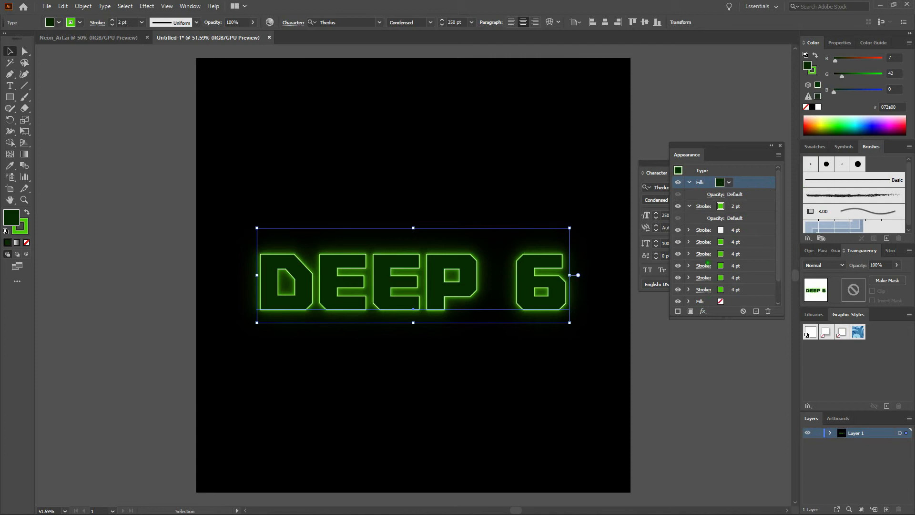
Apply an Offset Path effect of -5 pt to the dark green fill and move the fill below the second blurred green stroke.
click(704, 312)
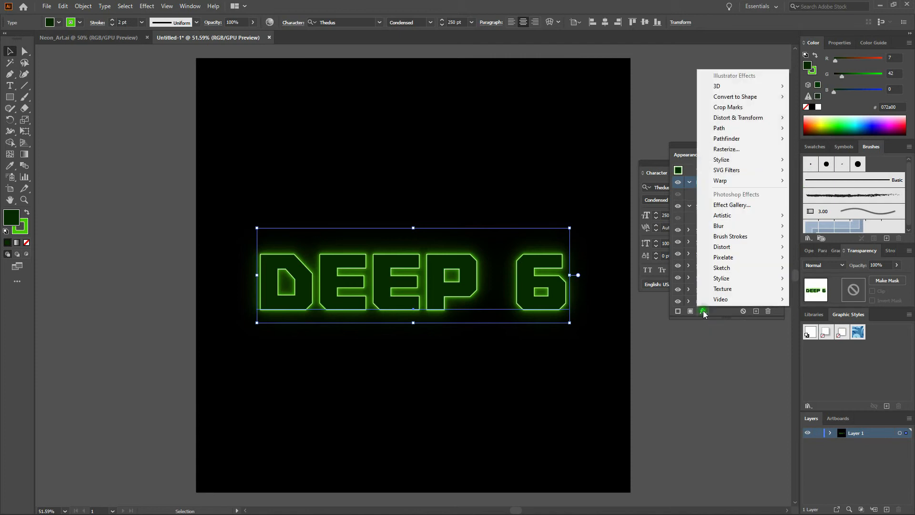
mouse_move(744, 128)
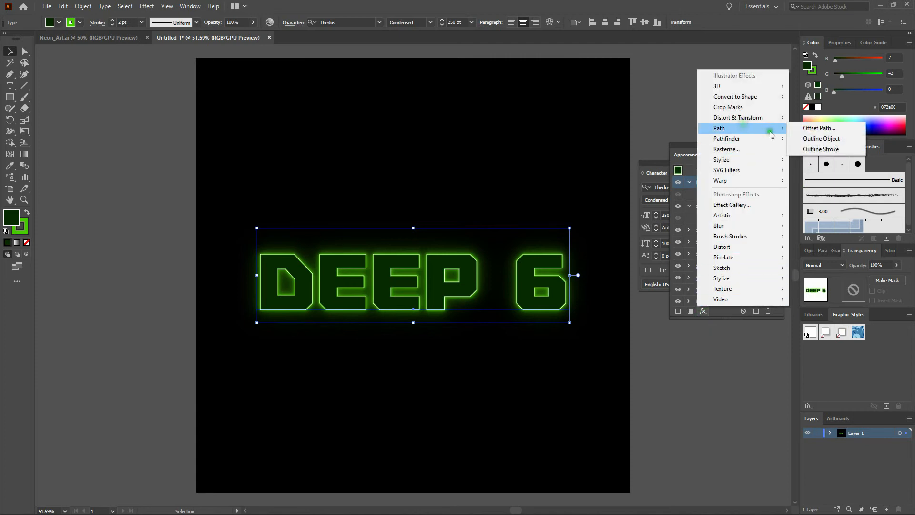
click(819, 129)
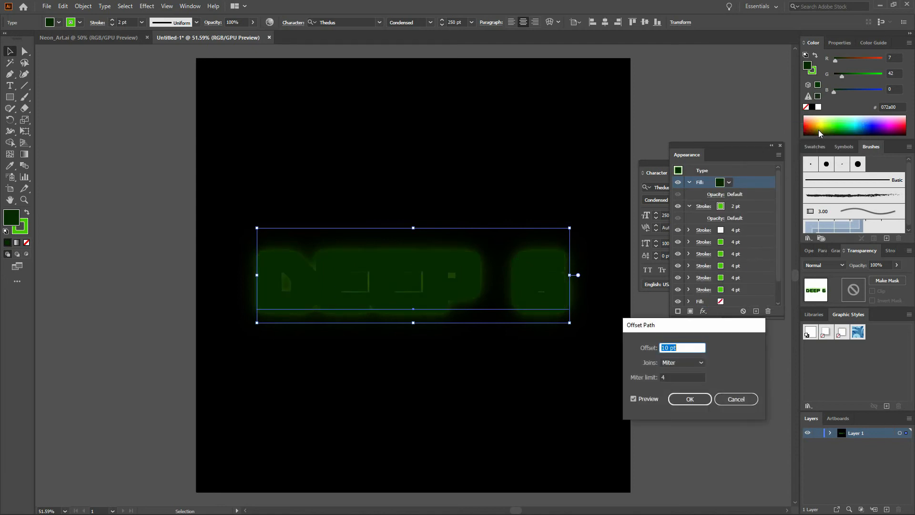
key(Down)
key(Down)
key(Down)
key(Down)
key(Down)
key(Down)
key(Down)
key(Down)
key(Down)
key(Down)
key(Down)
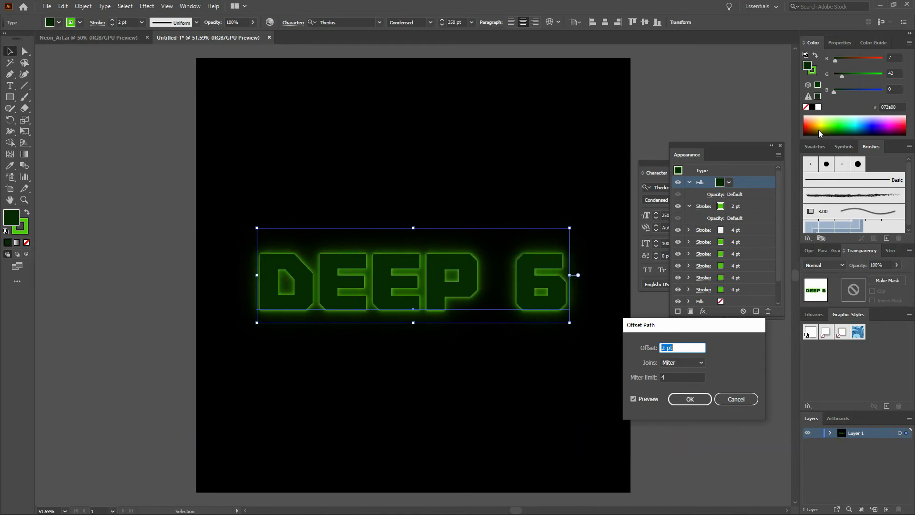
key(Down)
key(Down)
key(Down)
key(Down)
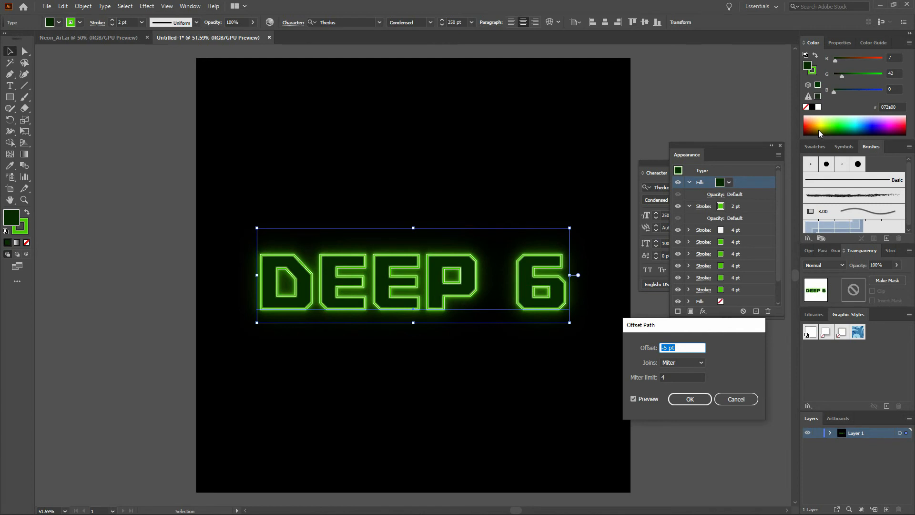
key(Return)
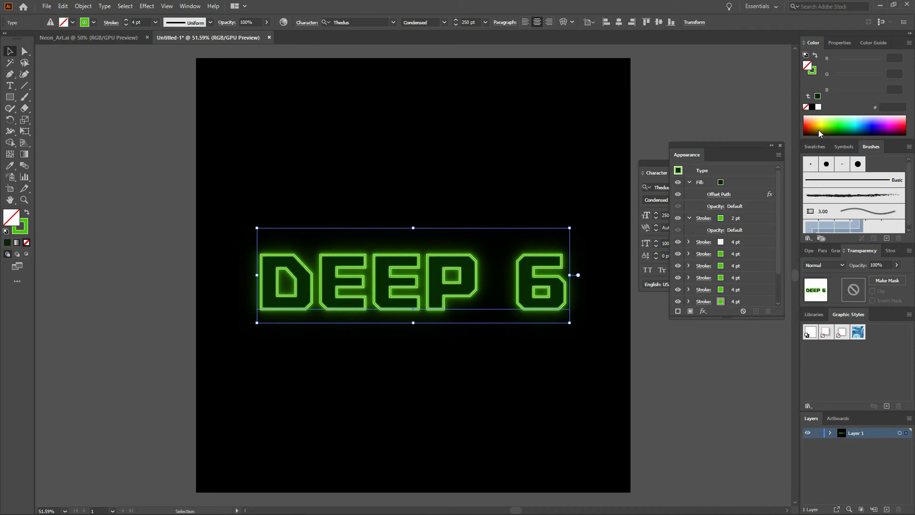
mouse_move(763, 182)
mouse_down()
mouse_move(754, 180)
mouse_move(753, 271)
mouse_up()
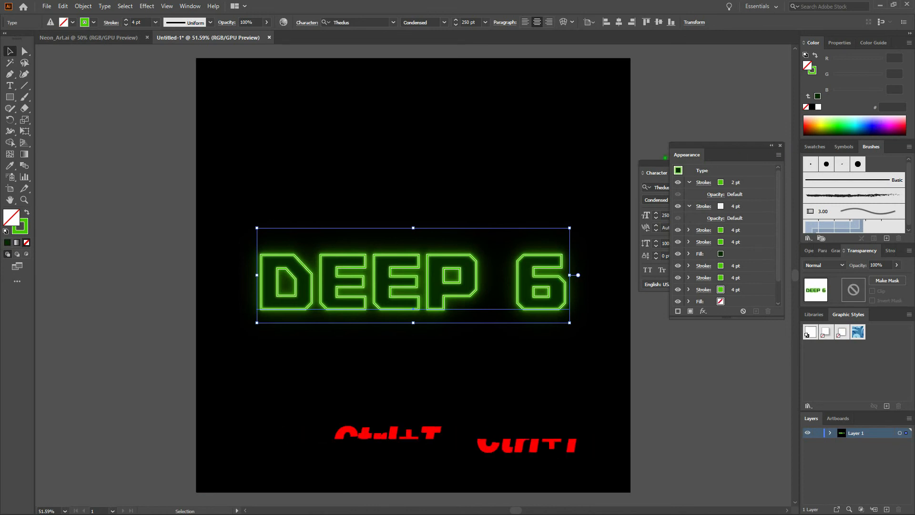
Set the tracking of the "Deep 6" text to -80 and deselect it.
key(ctrl+t)
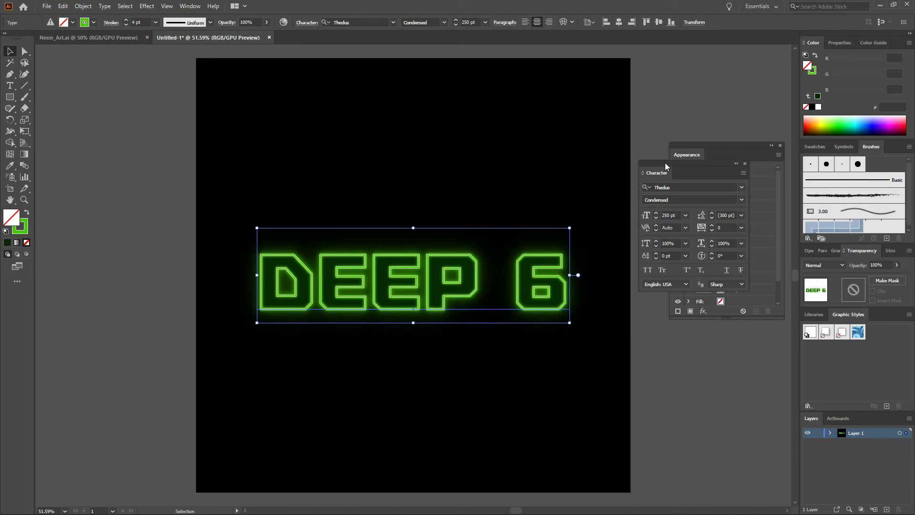
click(729, 228)
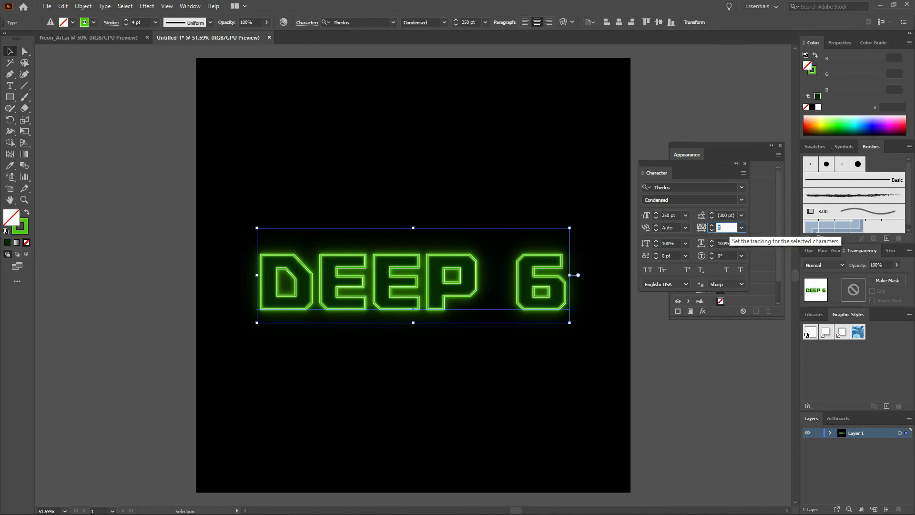
text(-)
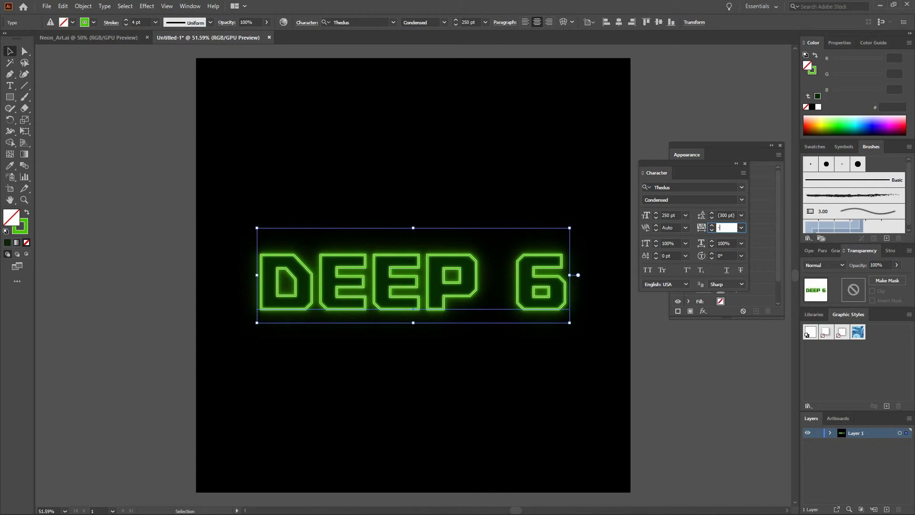
text(80)
key(Return)
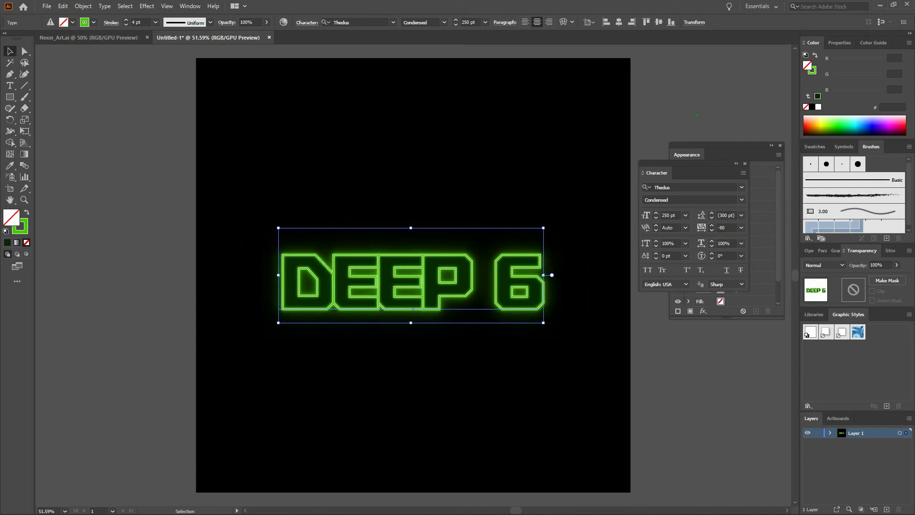
key(ctrl+shift+a)
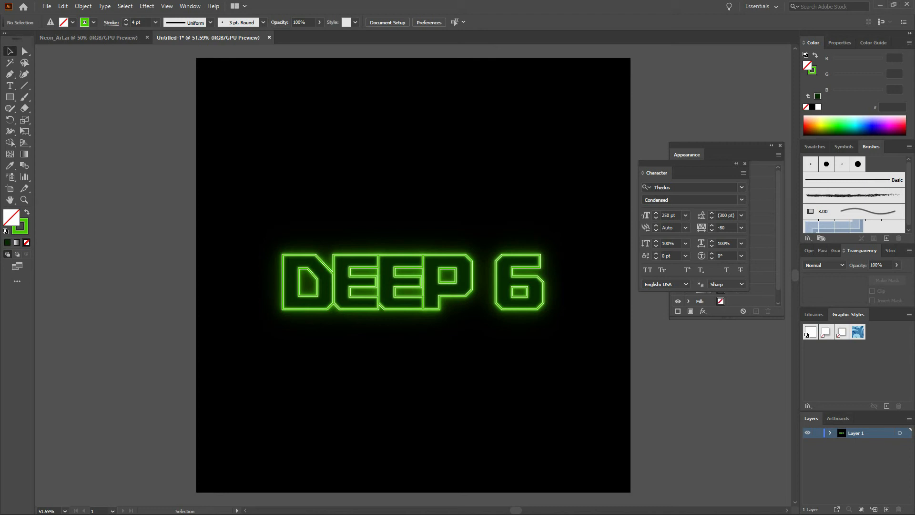
Replace the "6" in the "Deep 6" text with "RUN" and deselect the text.
click(11, 86)
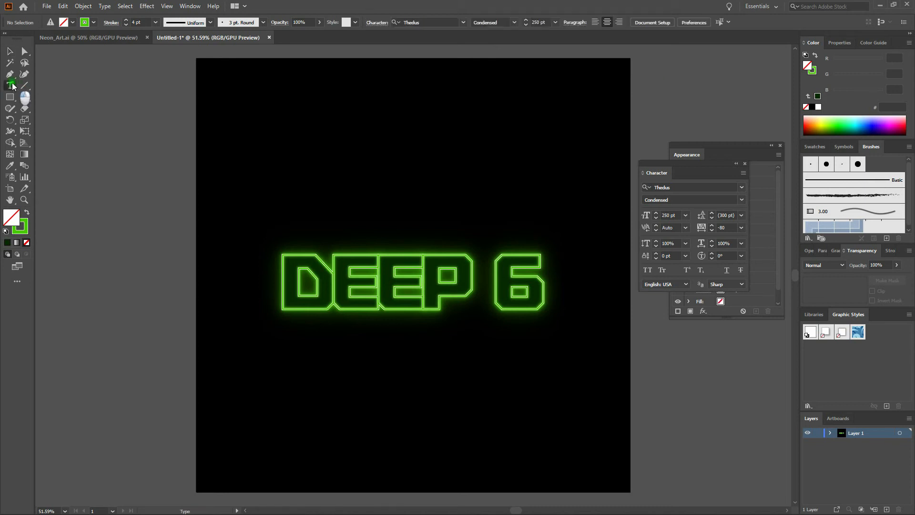
double_click(514, 276)
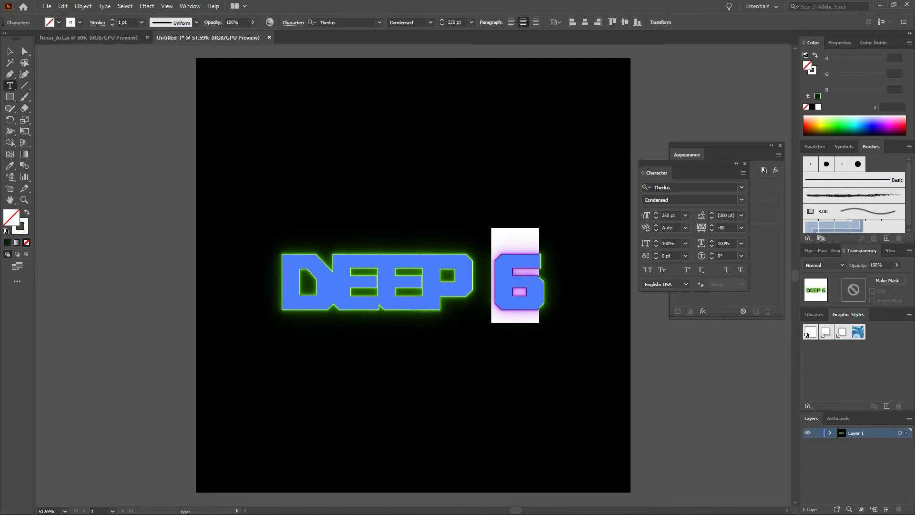
text(RUN)
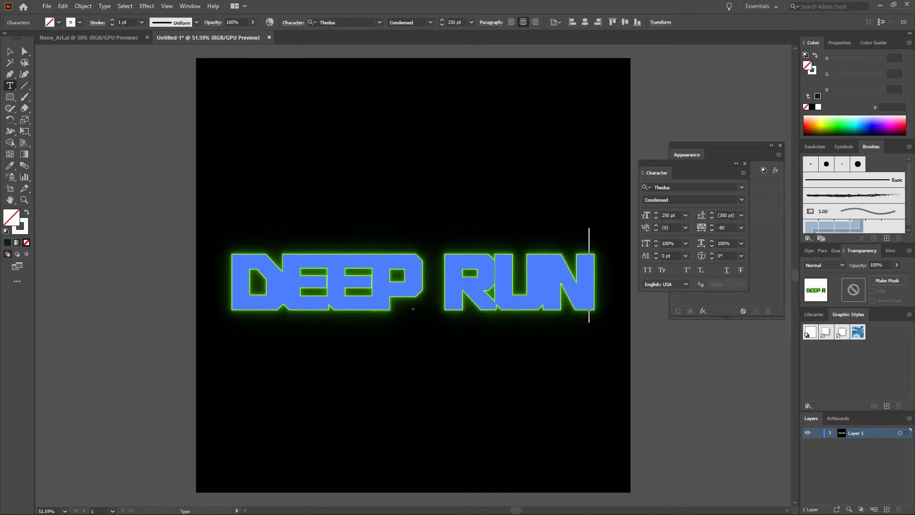
click(10, 52)
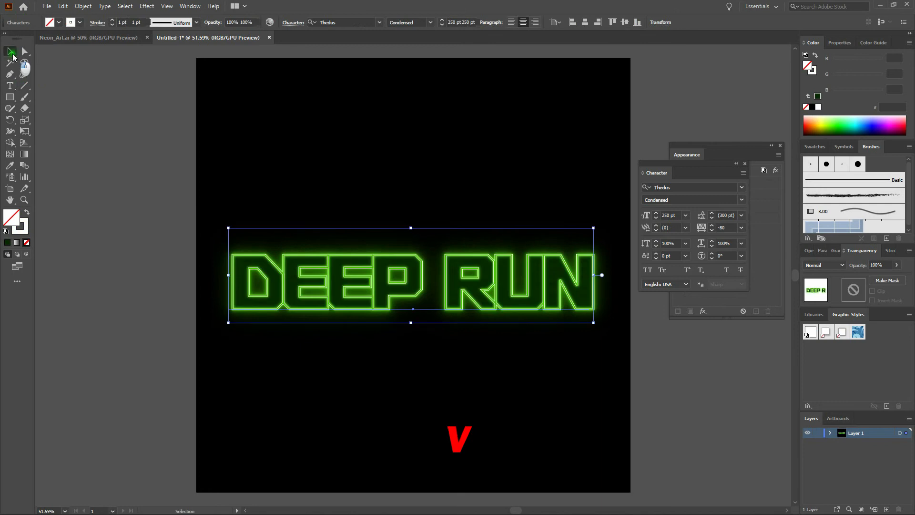
click(315, 123)
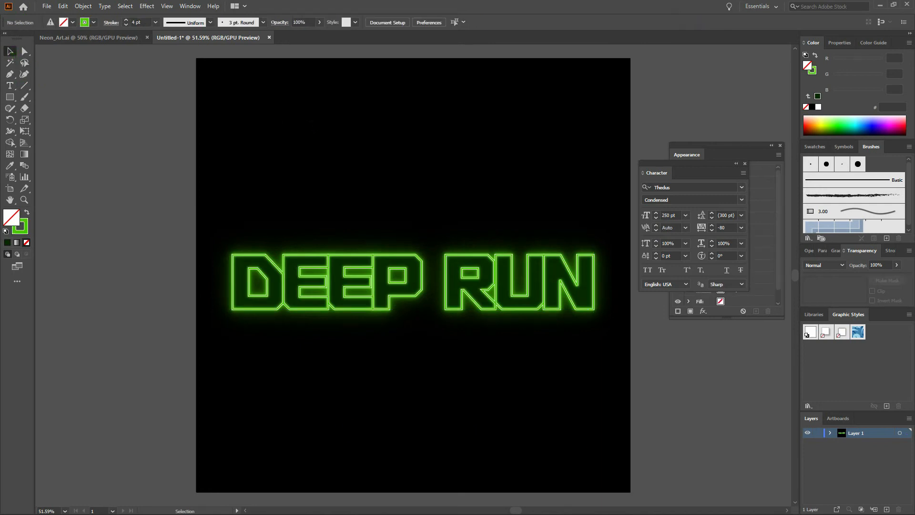
Replace "RUN" with "6" in the neon text and finish editing it.
key(ctrl+a)
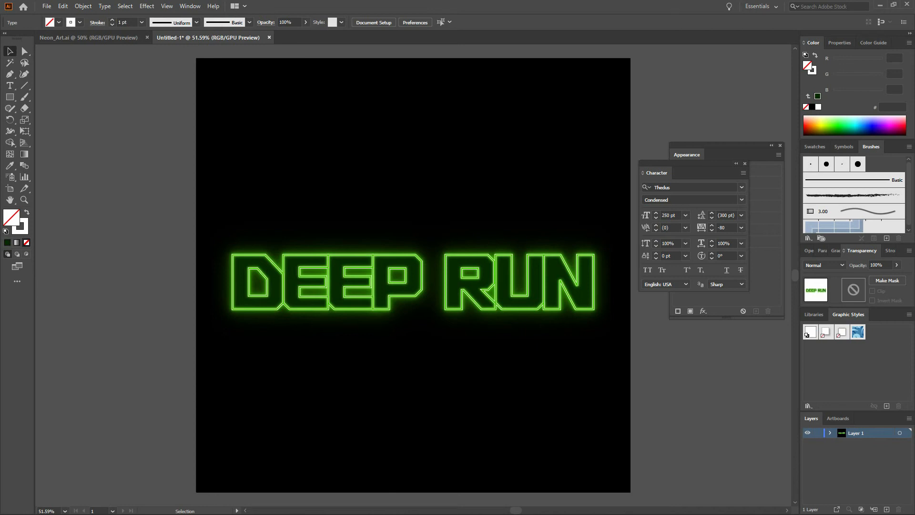
click(10, 85)
triple_click(422, 259)
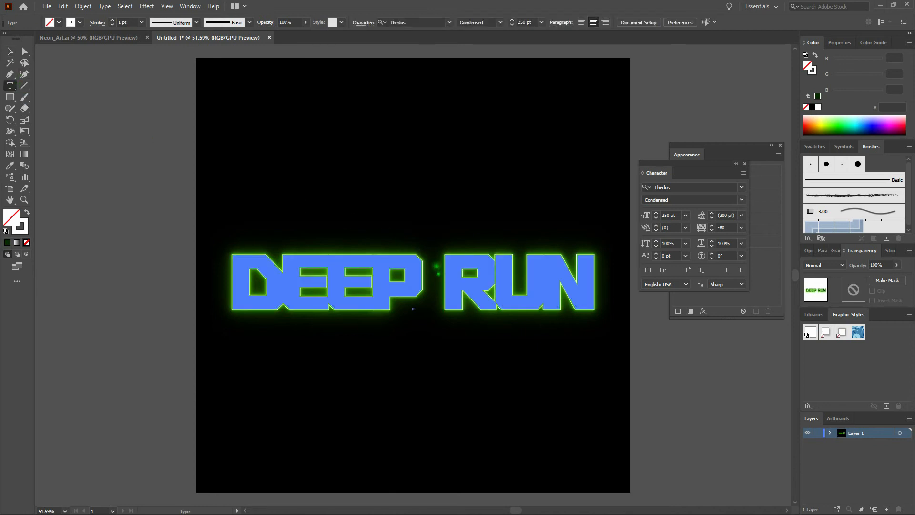
drag(449, 282, 593, 286)
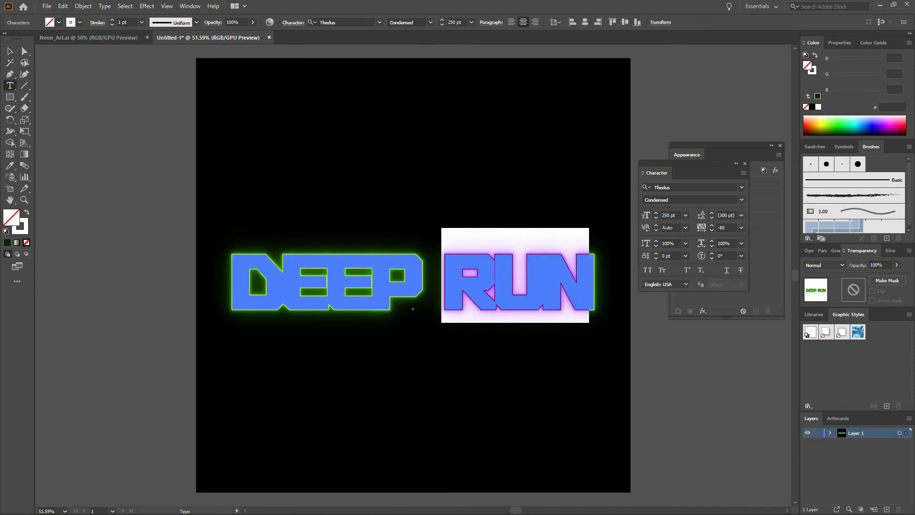
text(6)
key(Escape)
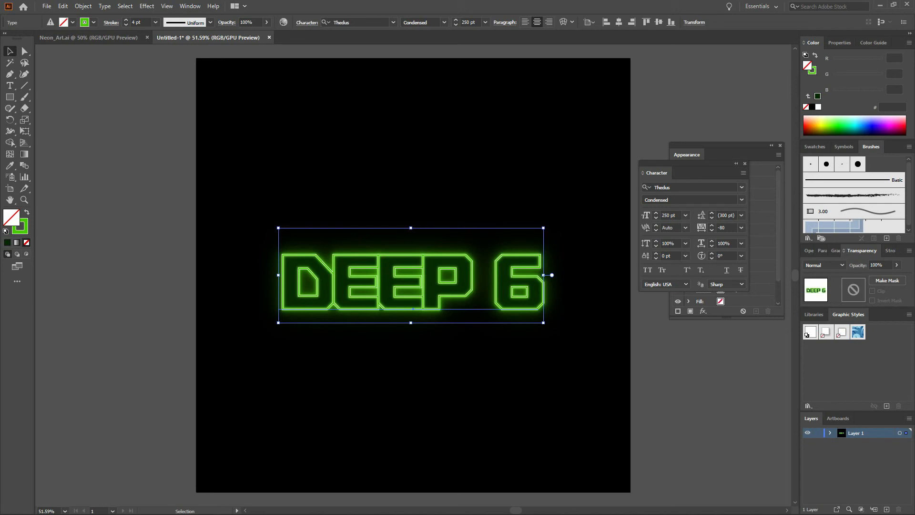
Duplicate the "Deep 6" text in place and move the copy straight down until it sits just below the original.
key(ctrl+c)
key(ctrl+f)
key(a)
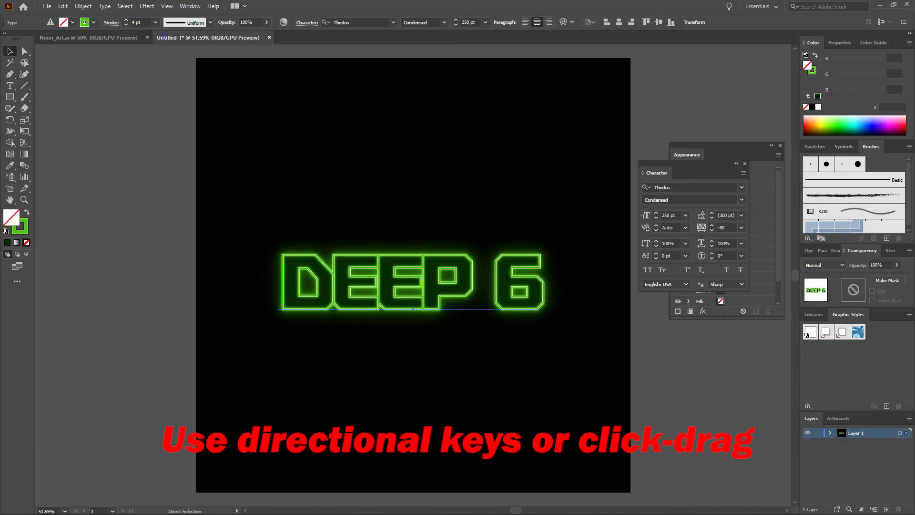
key(v)
key(shift+Down)
key(shift+Down)
key(shift+Down)
key(shift+Down)
key(shift+Down)
key(shift+Down)
key(shift+Down)
key(shift+Down)
key(shift+Down)
key(shift+Down)
key(shift+Down)
key(shift+Down)
key(shift+Down)
key(shift+Down)
key(shift+Down)
key(shift+Down)
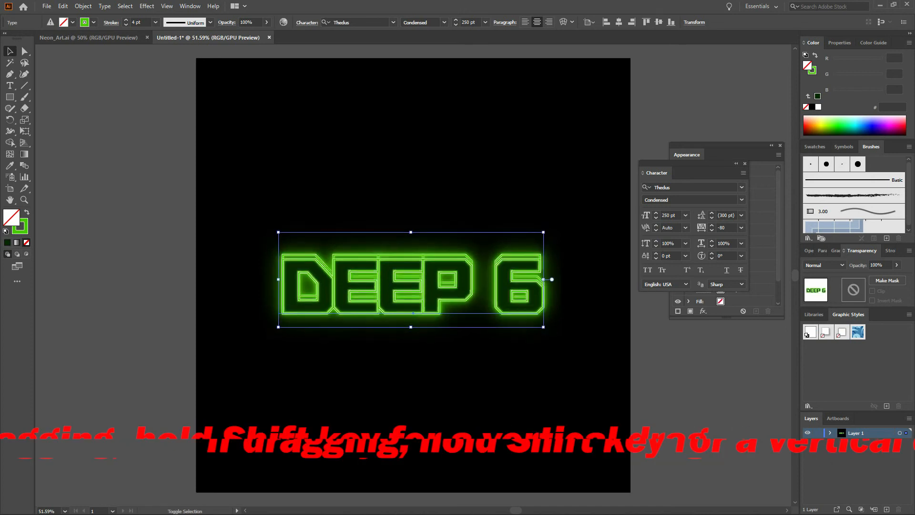
key(shift+Down)
key(shift+Down)
key(shift+Down)
key(shift+Down)
key(shift+Down)
key(shift+Down)
key(shift+Down)
key(shift+Down)
key(shift+Down)
key(shift+Down)
key(shift+Down)
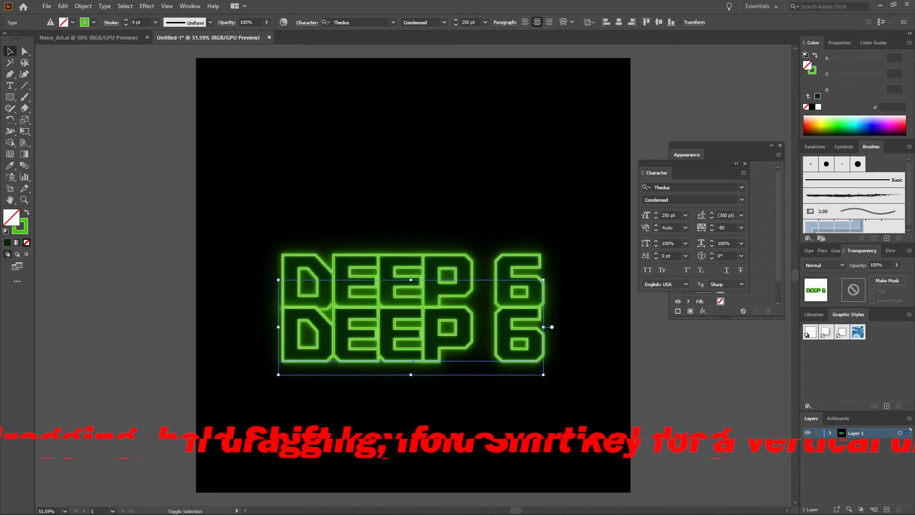
key(shift+Down)
key(shift+Down)
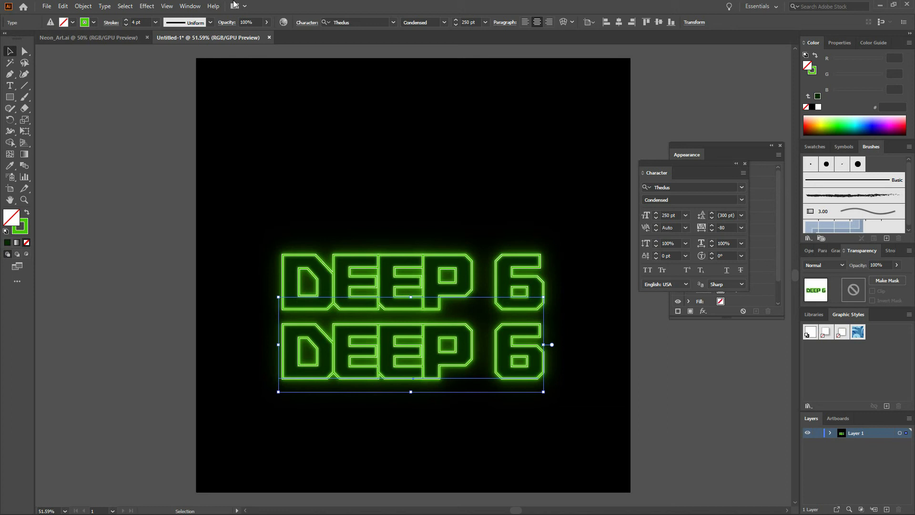
Set the tracking of the lower "Deep 6" copy to 0.
click(724, 228)
text(0)
key(Return)
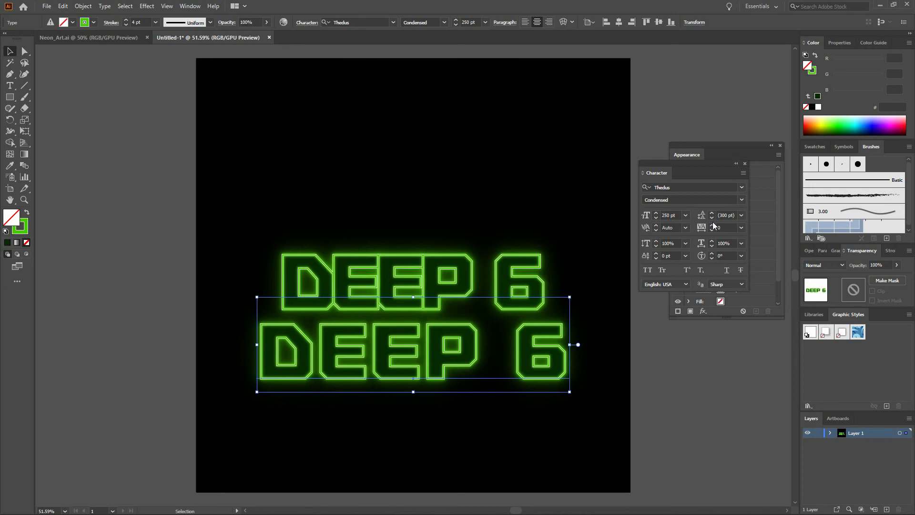
Replace the lower copy's text with "WAR AWAITS" and deselect it.
key(t)
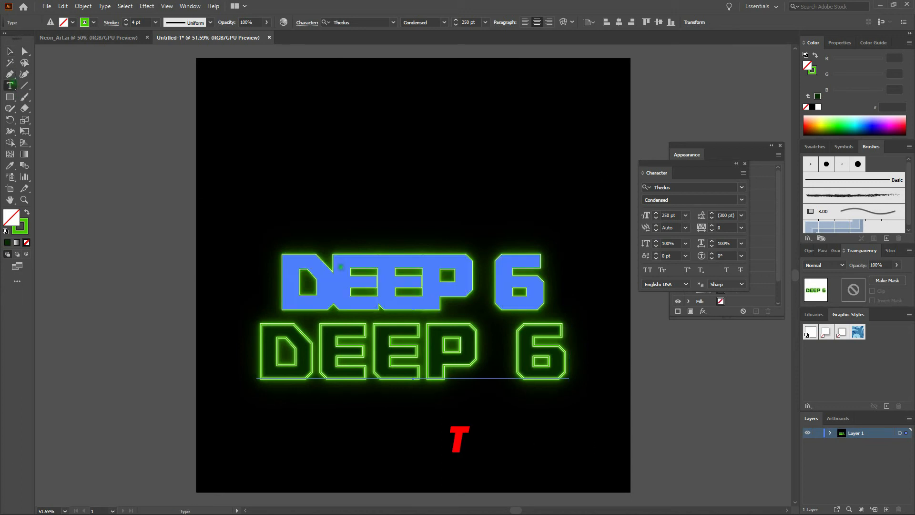
triple_click(397, 334)
key(ctrl+a)
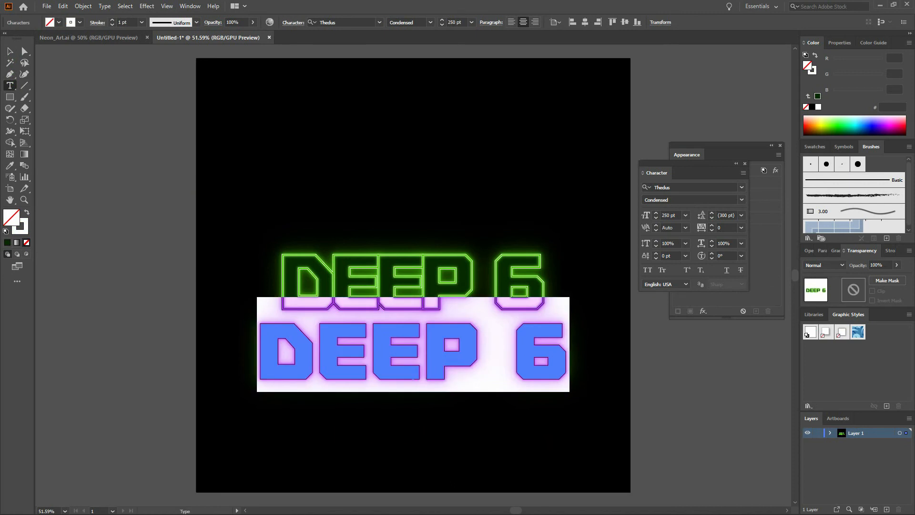
text(WAR )
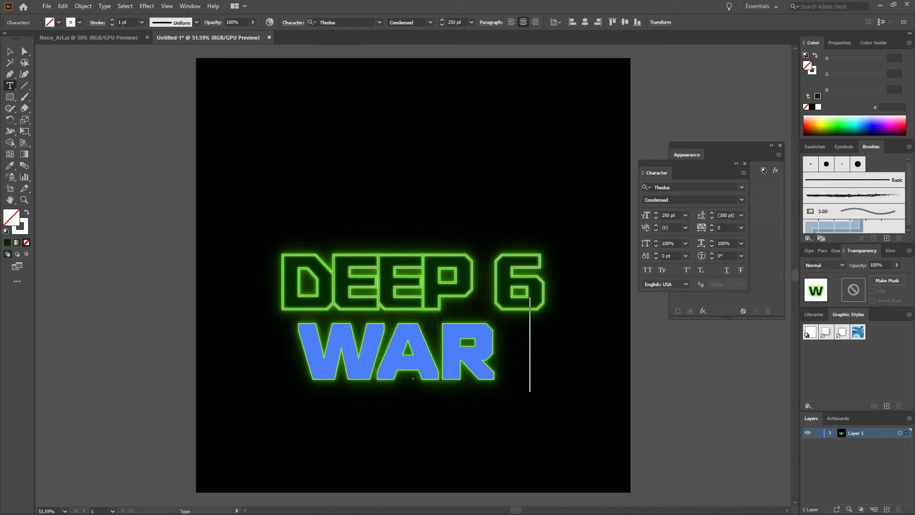
text(AWA)
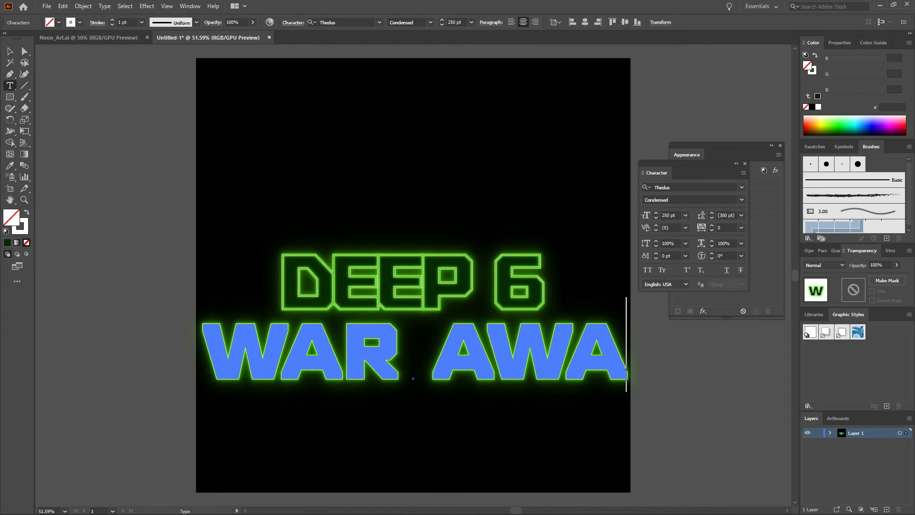
text(ITS)
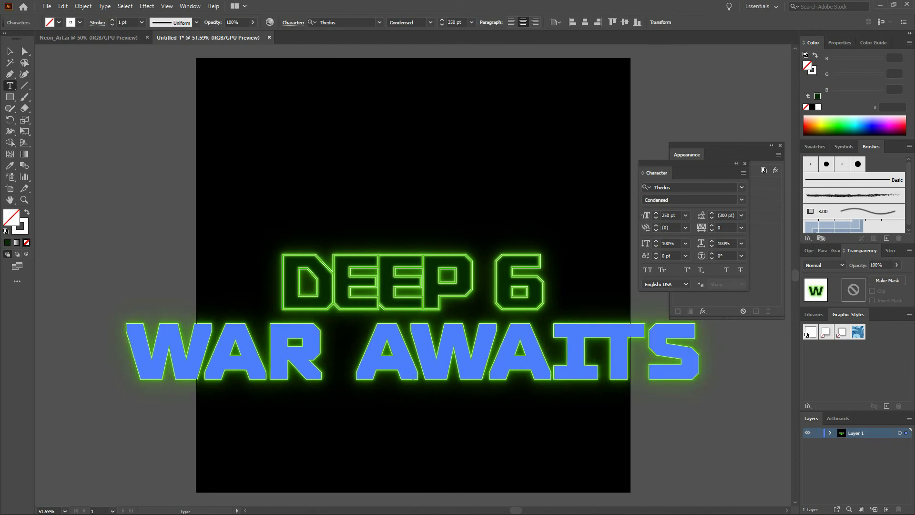
key(Escape)
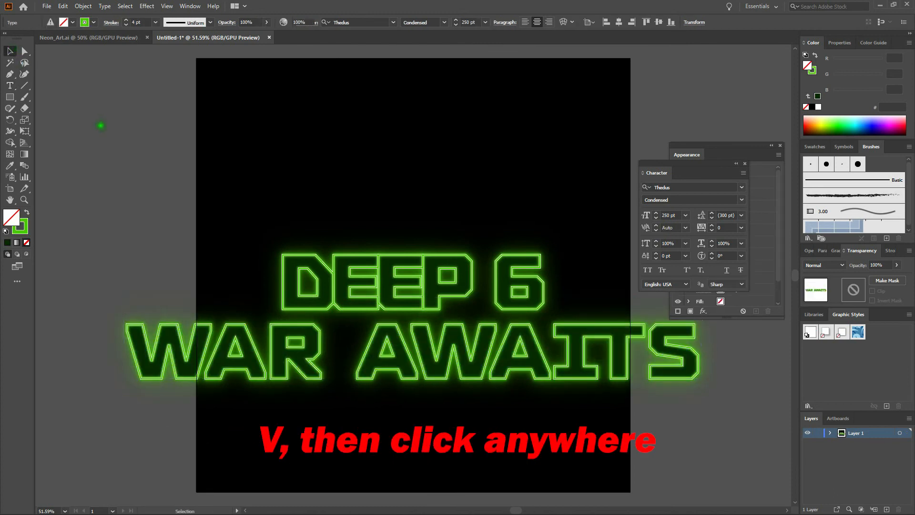
click(100, 125)
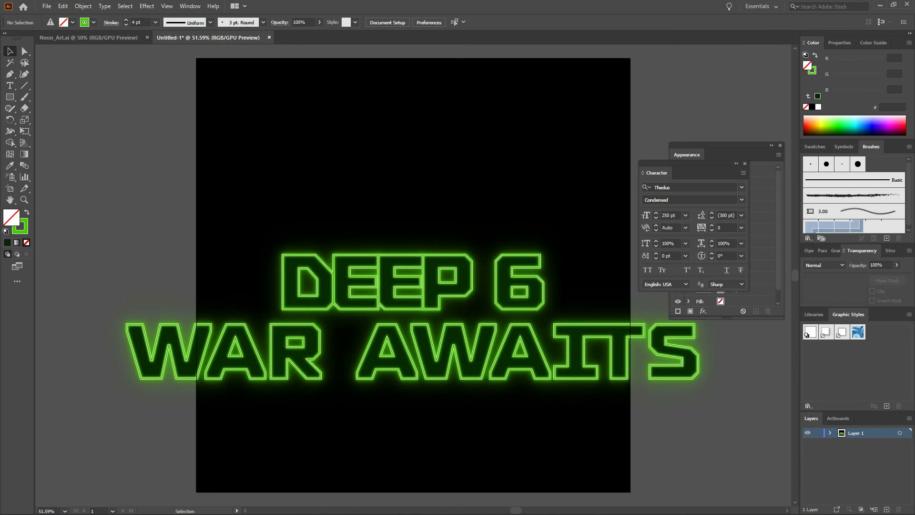
Set the font size of the "WAR AWAITS" text to 100 pt and deselect it.
click(12, 88)
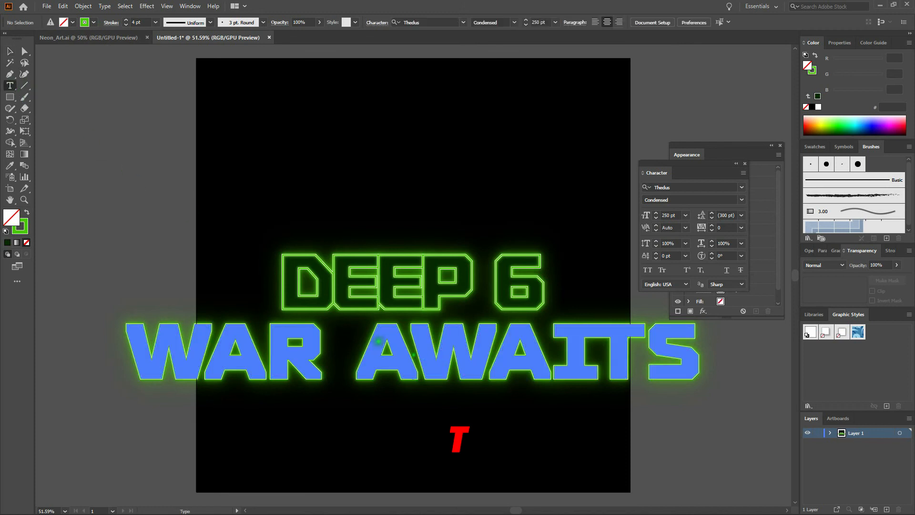
click(407, 349)
key(ctrl+a)
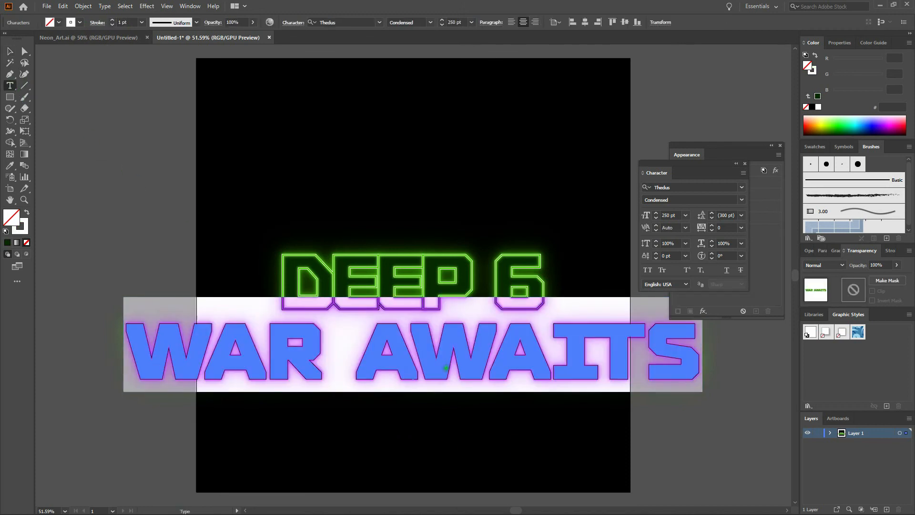
click(450, 22)
text(100)
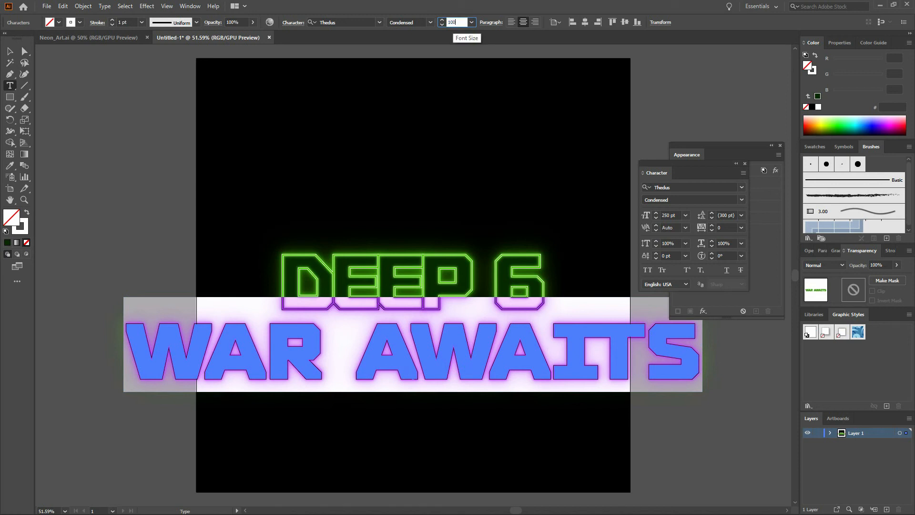
key(Return)
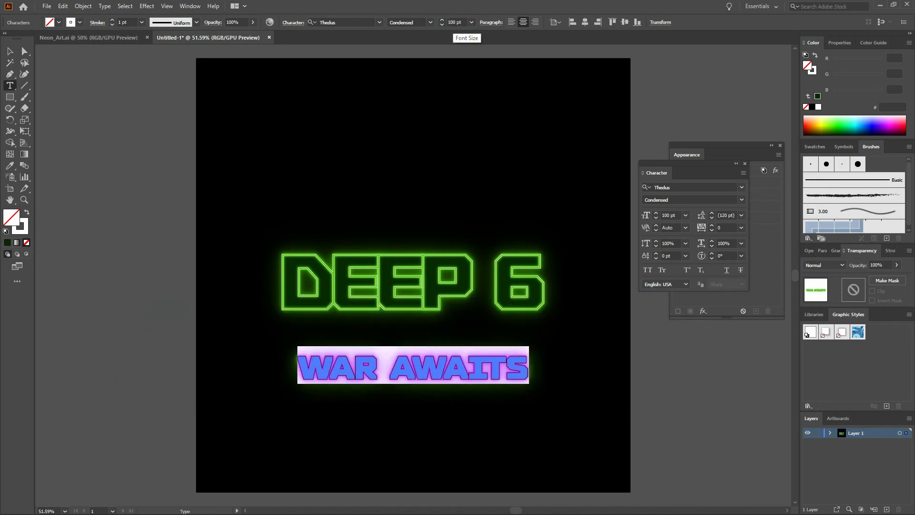
click(11, 52)
click(82, 84)
Set the topmost green stroke of the "WAR AWAITS" text to 1 pt.
key(ctrl+1)
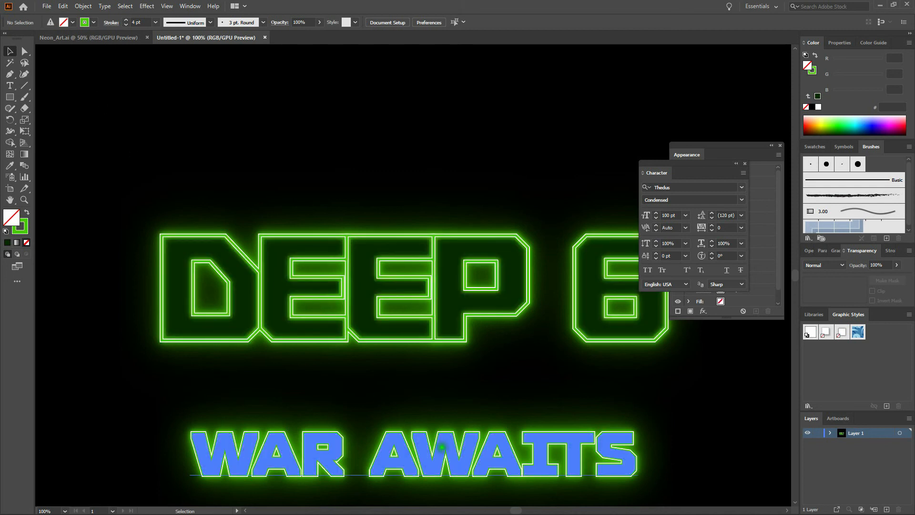
click(442, 448)
click(727, 153)
click(733, 182)
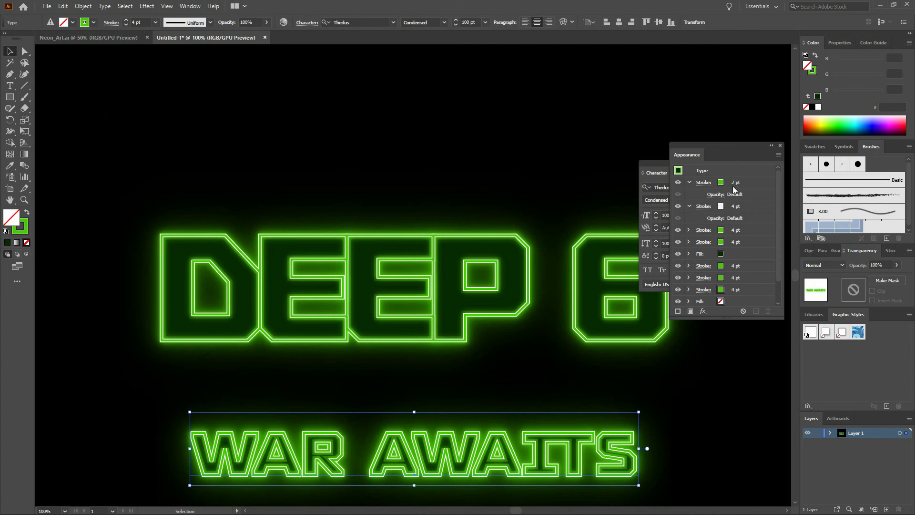
click(733, 185)
click(738, 185)
Set the white stroke and the five green strokes below it on "WAR AWAITS" to 2 pt each.
click(739, 208)
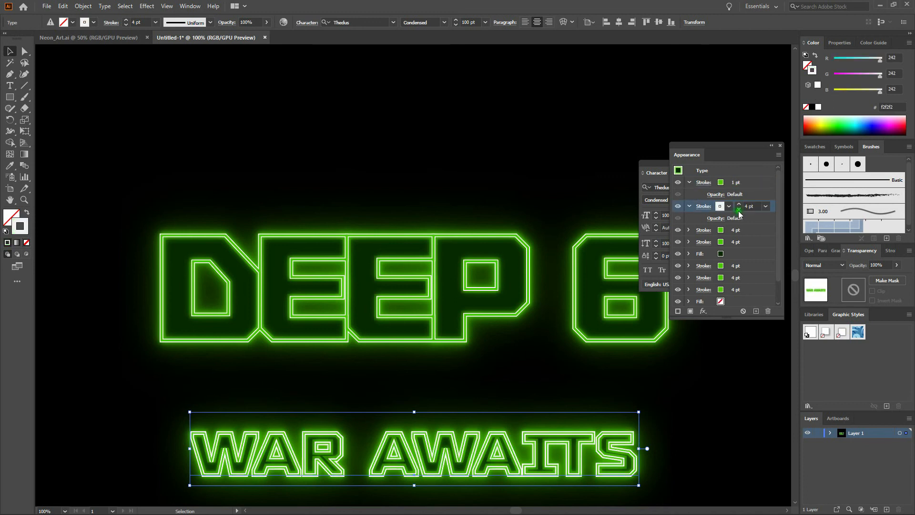
double_click(738, 209)
click(737, 231)
double_click(738, 233)
click(738, 243)
double_click(739, 244)
click(737, 267)
double_click(738, 268)
click(738, 279)
double_click(738, 280)
click(737, 291)
double_click(738, 292)
Edit the Gaussian Blur radius of the green stroke directly below the white stroke of "WAR AWAITS".
click(758, 186)
click(689, 183)
click(689, 194)
click(687, 206)
click(689, 206)
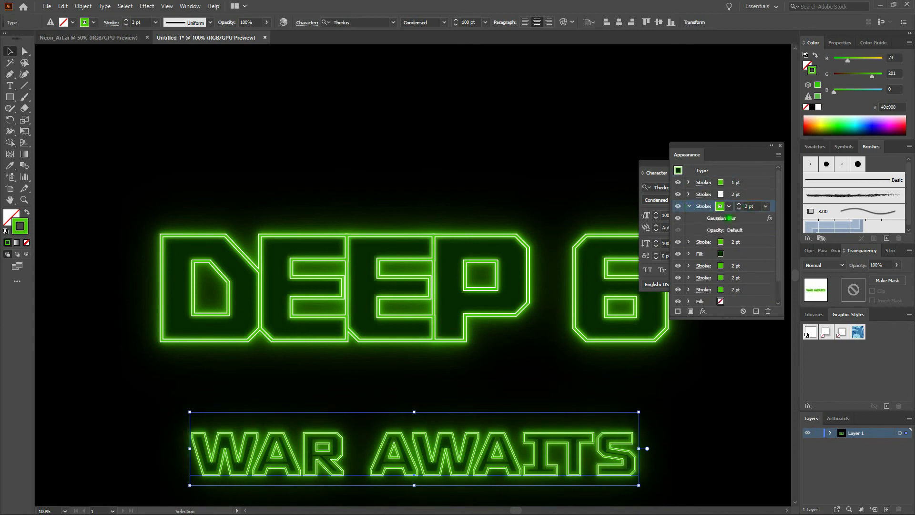
click(721, 218)
click(755, 252)
click(732, 271)
Set the Gaussian Blur radius of the second blurred green stroke, just above the dark fill, to 2 pixels.
click(690, 206)
click(698, 217)
click(690, 218)
click(721, 229)
double_click(757, 252)
text(2)
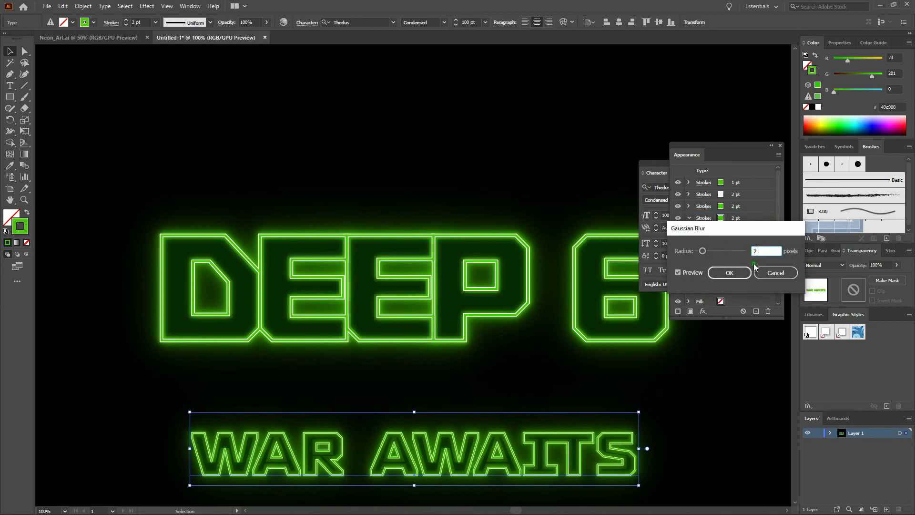
click(730, 269)
Edit the Gaussian Blur radius of the first green stroke below the dark green fill.
click(689, 218)
click(754, 242)
click(689, 241)
click(717, 253)
double_click(754, 251)
click(729, 271)
Edit the Gaussian Blur radius of the two lowest green strokes of the "WAR AWAITS" text.
click(689, 242)
click(690, 254)
click(717, 265)
double_click(754, 252)
click(730, 272)
click(689, 254)
click(690, 265)
click(721, 277)
double_click(754, 251)
click(729, 271)
Set the Offset Path effect of the "WAR AWAITS" dark green fill to -1 pt.
click(689, 230)
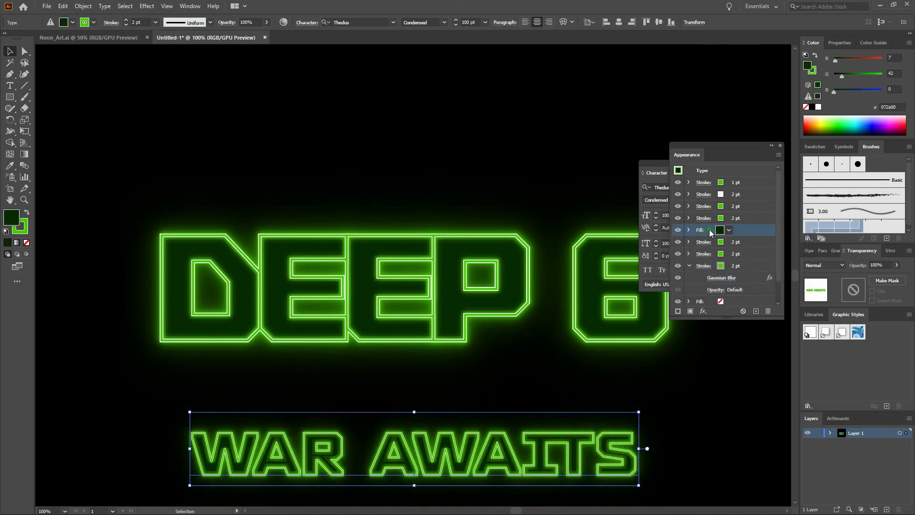
click(719, 242)
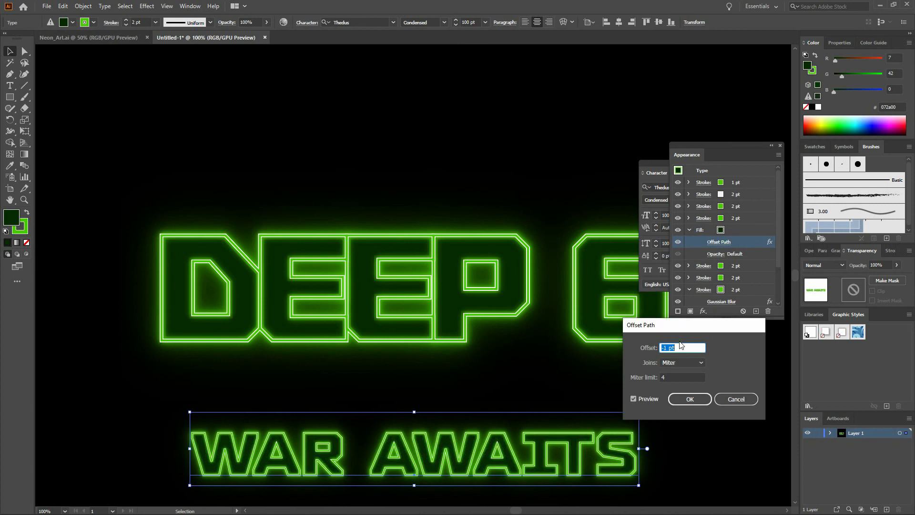
click(690, 398)
click(685, 395)
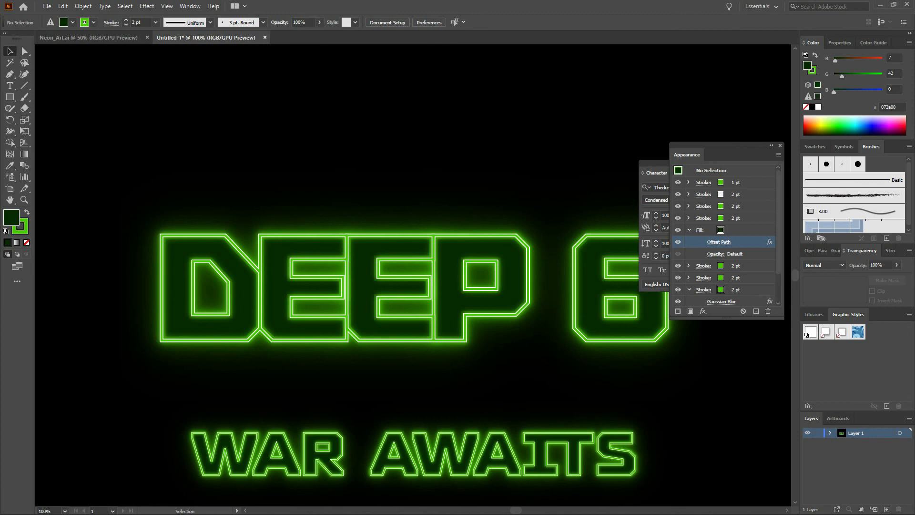
Undo the offset, blur, stroke weight and font size changes to the "WAR AWAITS" text and deselect everything.
key(a)
key(ctrl+z)
key(ctrl+z)
key(ctrl+z)
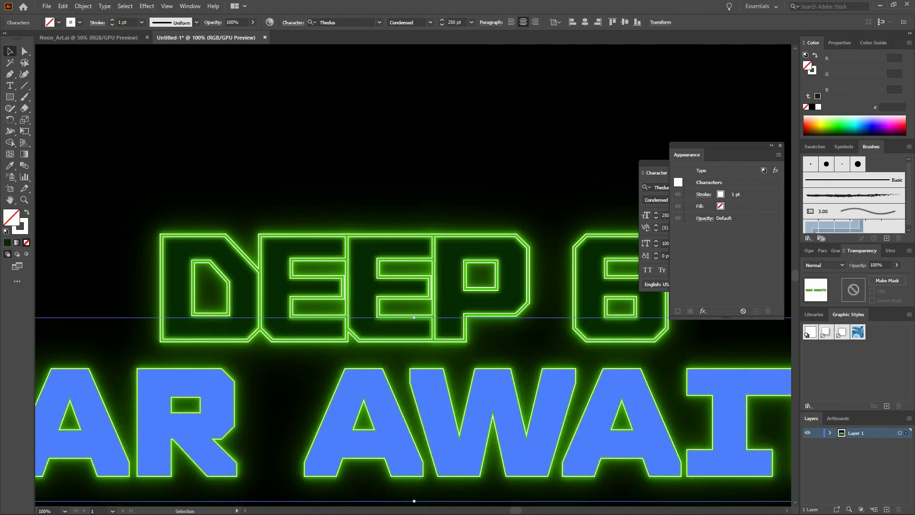
key(ctrl+0)
key(ctrl+shift+a)
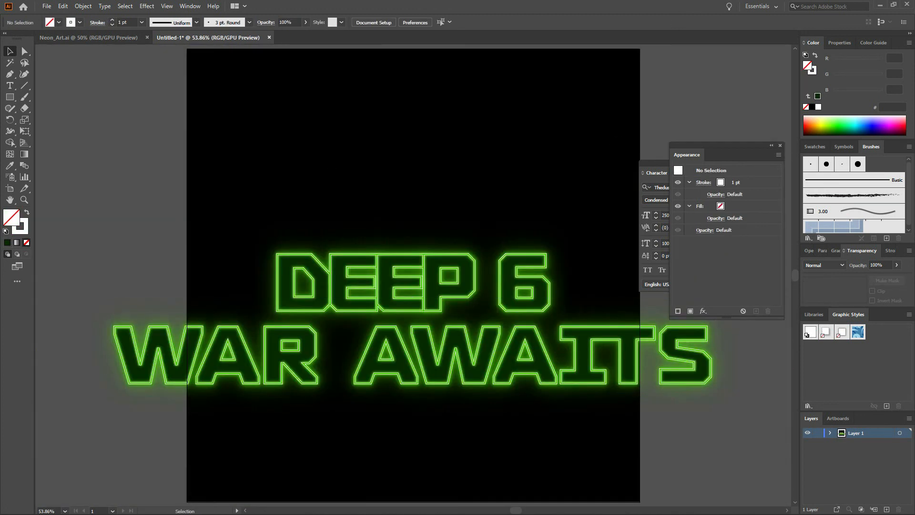
Scale the "WAR AWAITS" text uniformly to 40%, with its strokes and effects scaled along.
click(435, 333)
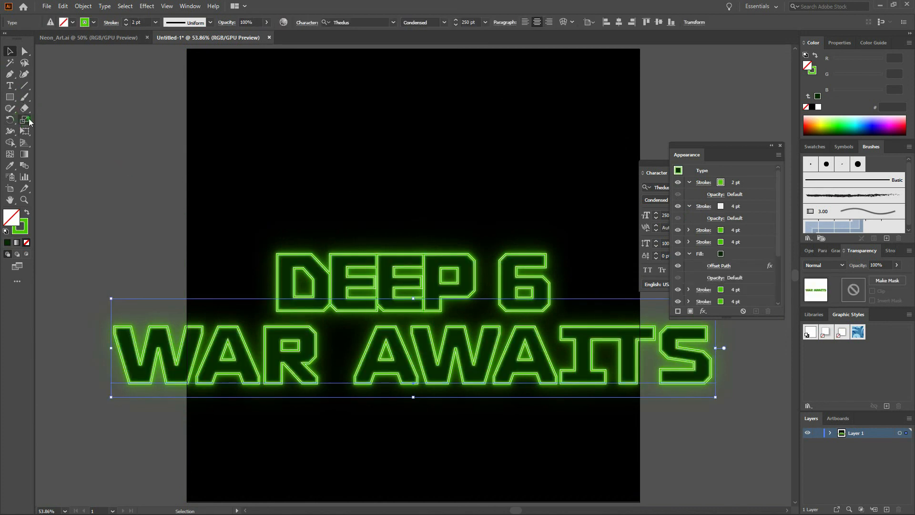
key(s)
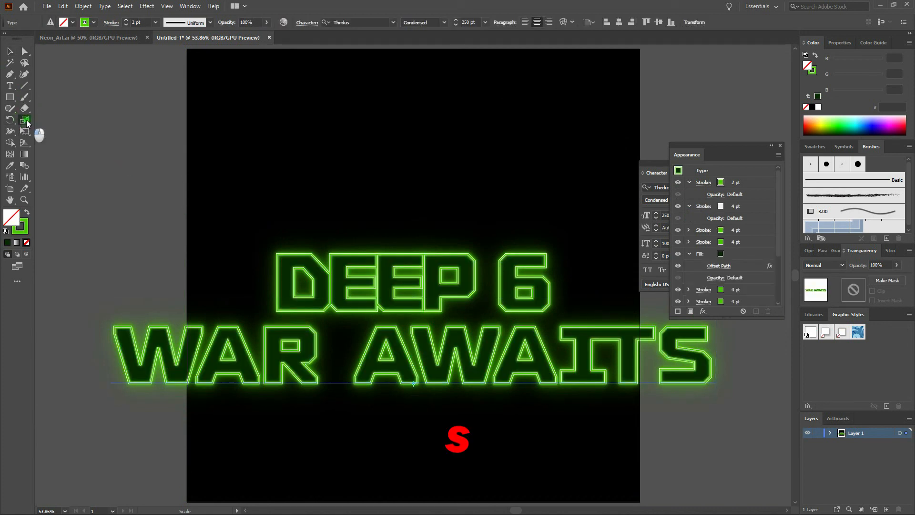
double_click(24, 119)
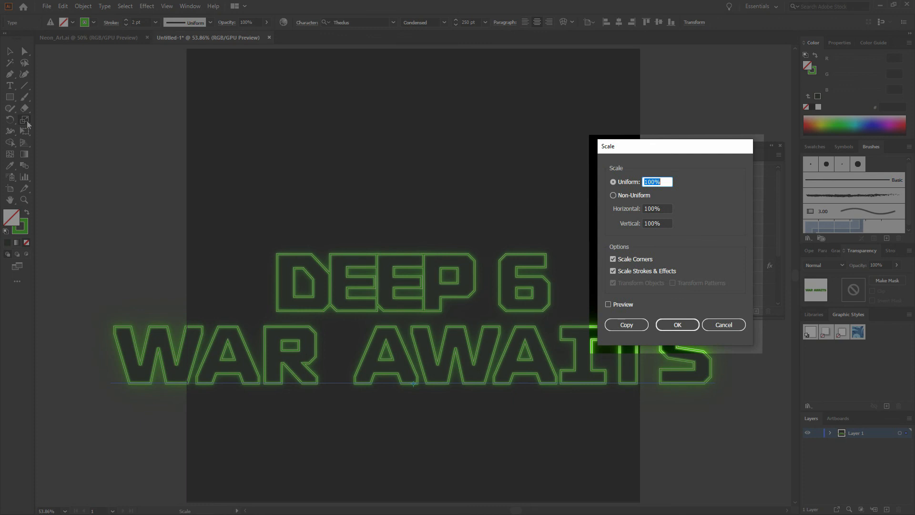
click(668, 181)
drag(667, 181, 640, 183)
text(40)
click(685, 323)
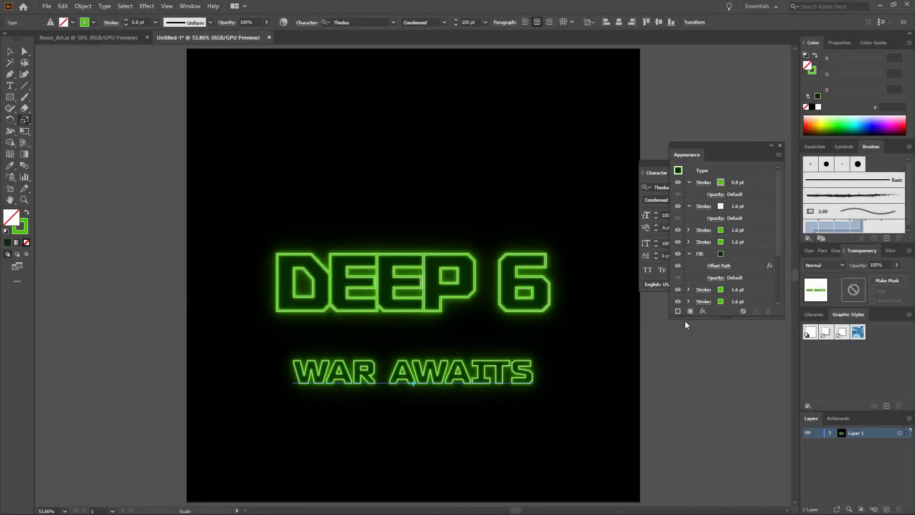
Nudge the "WAR AWAITS" text vertically until it sits close beneath "DEEP 6".
key(Down)
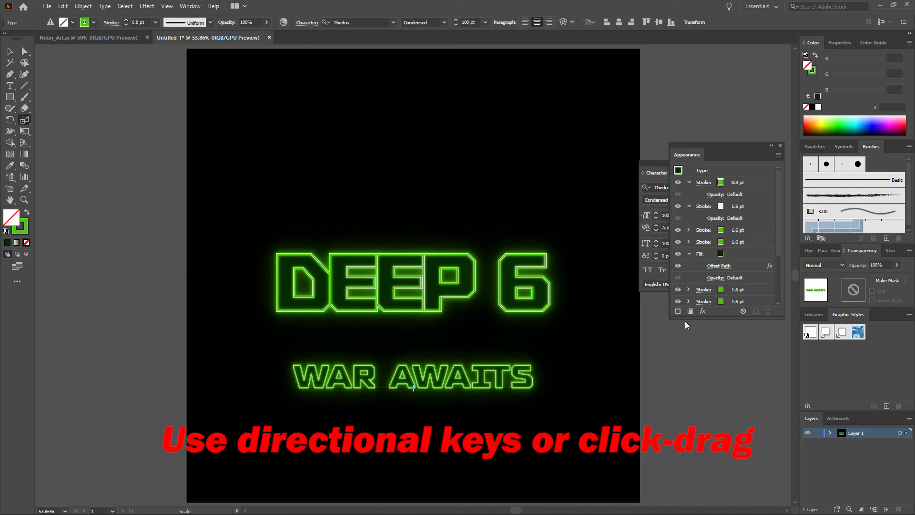
key(Up)
key(Up)
key(Up)
key(Up)
key(Up)
key(Up)
key(Up)
key(Up)
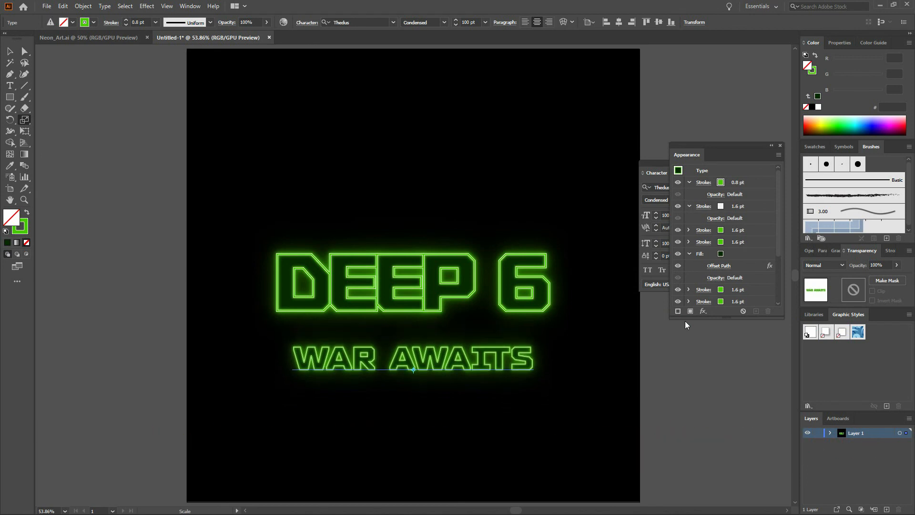
key(Up)
key(Up)
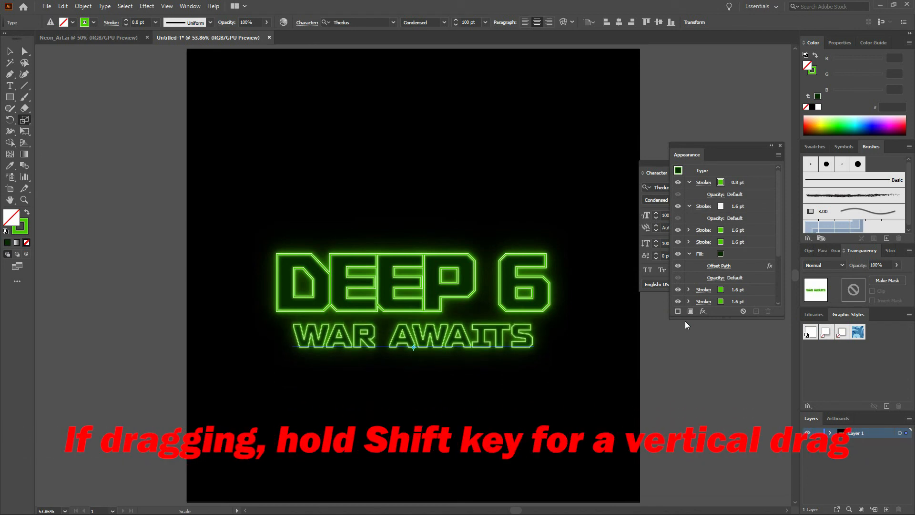
Group both text lines, center the group horizontally and vertically on the artboard, and deselect it.
key(ctrl+a)
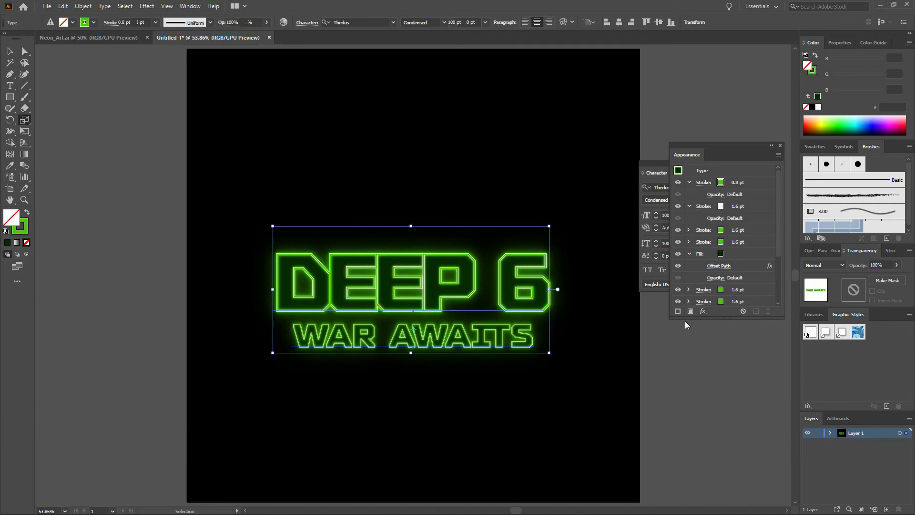
key(ctrl+g)
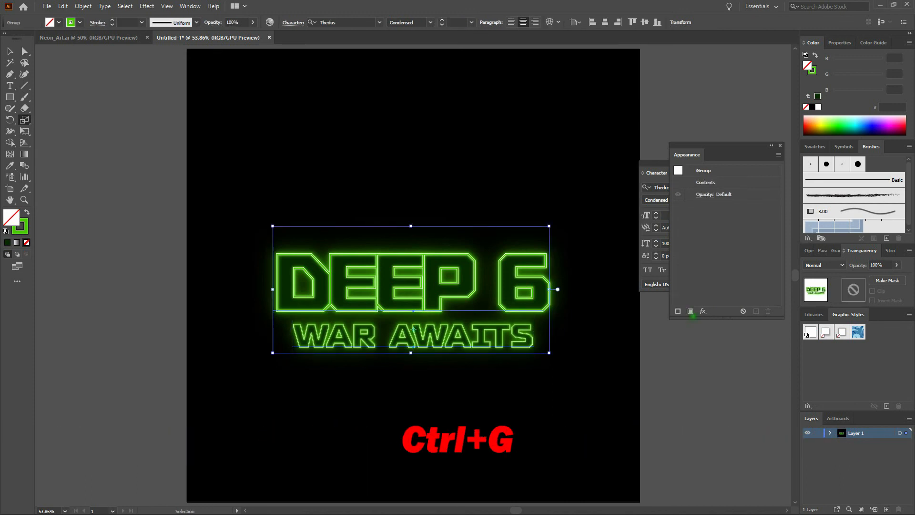
click(610, 22)
click(646, 22)
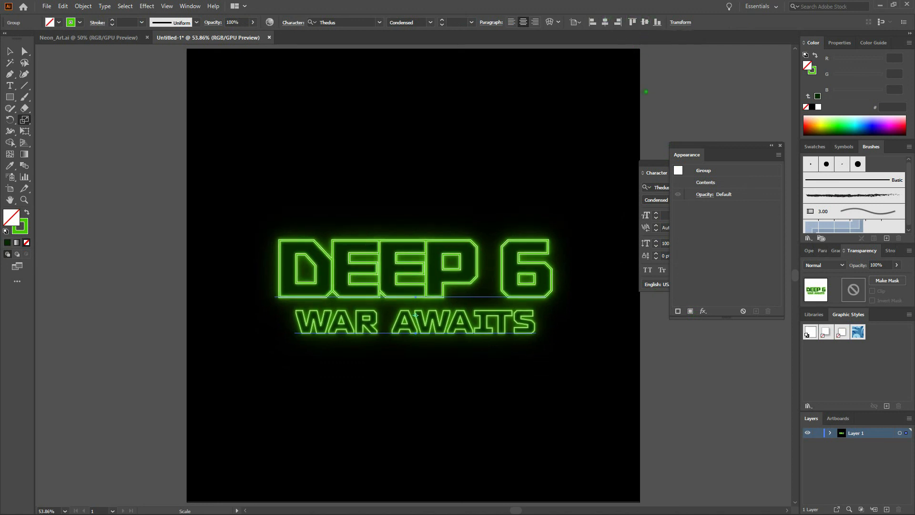
click(10, 51)
click(279, 127)
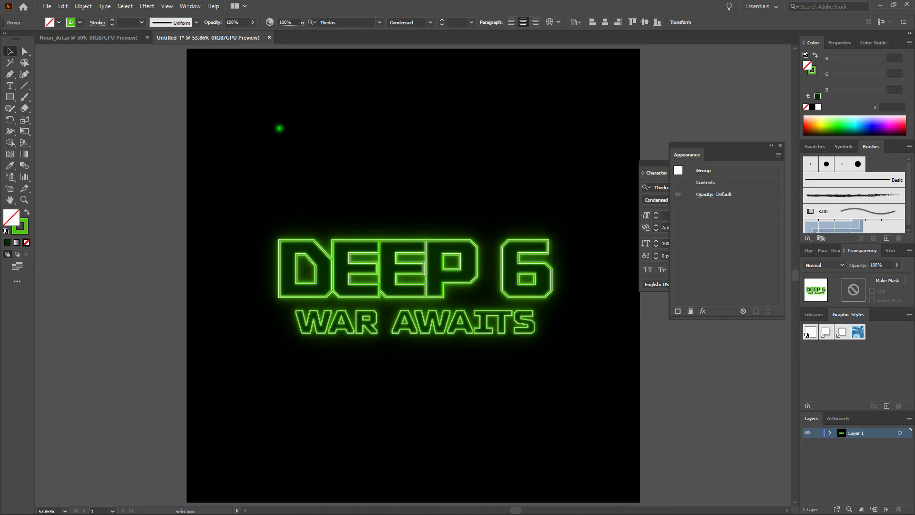